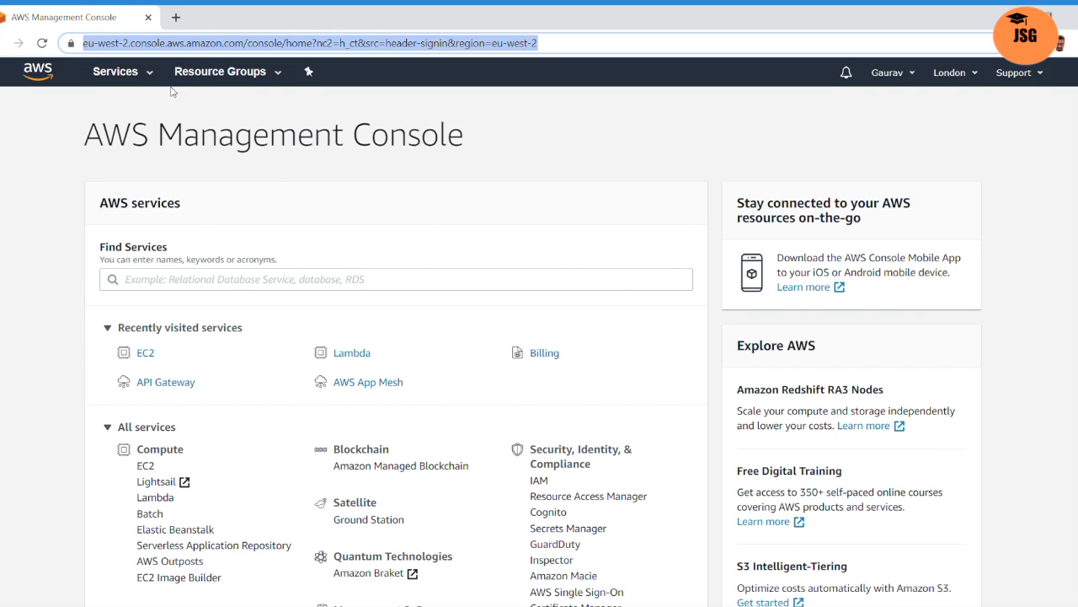
# Open the EC2 service and start launching a new instance.
pyautogui.click(149, 74)
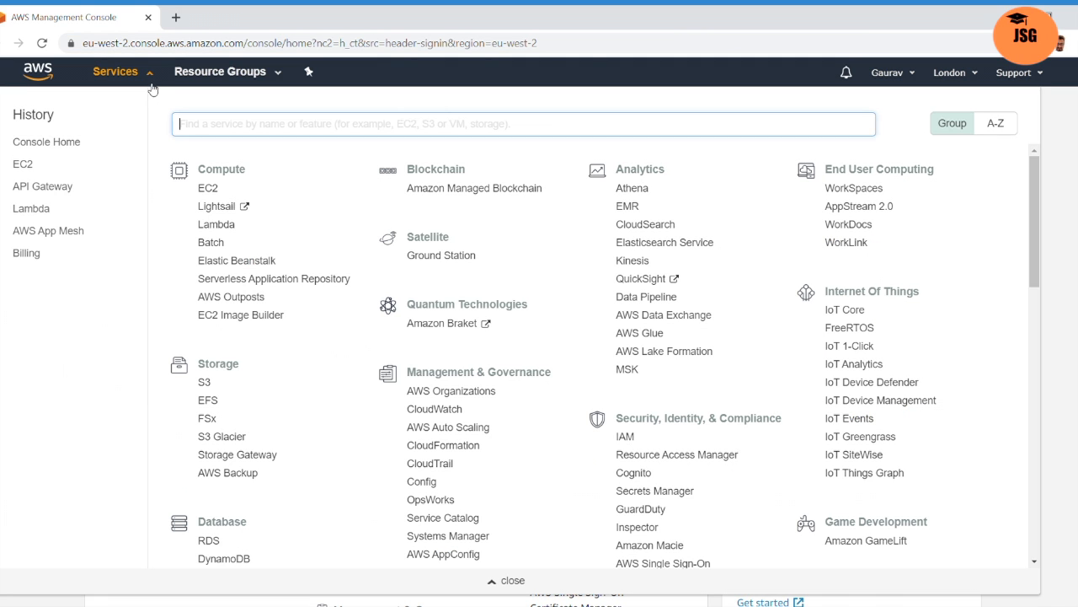
pyautogui.click(208, 189)
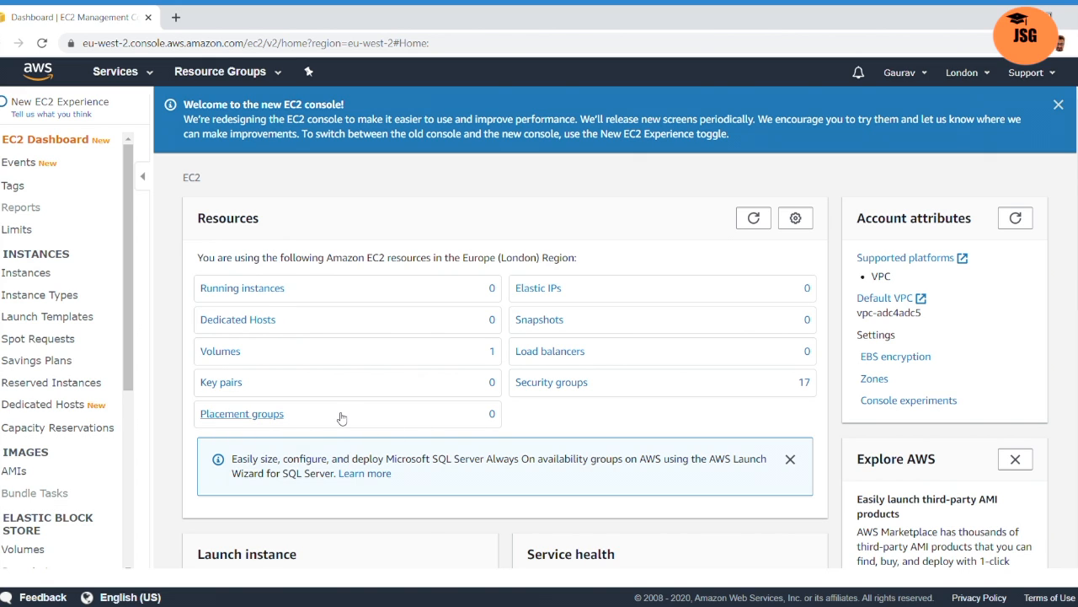
pyautogui.scroll(-3, 425, 407)
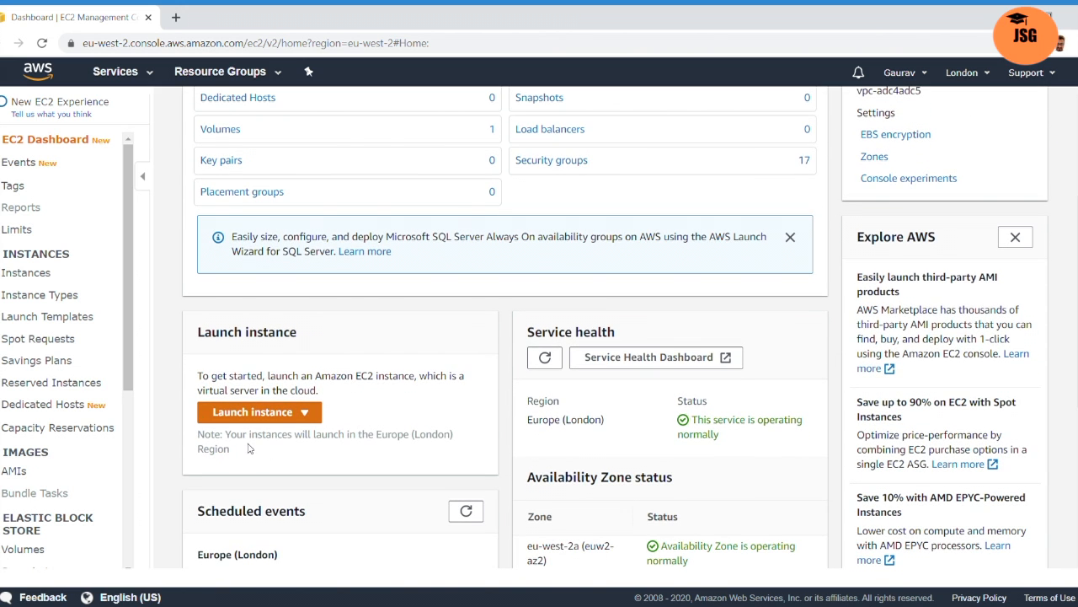
pyautogui.click(296, 420)
pyautogui.click(273, 435)
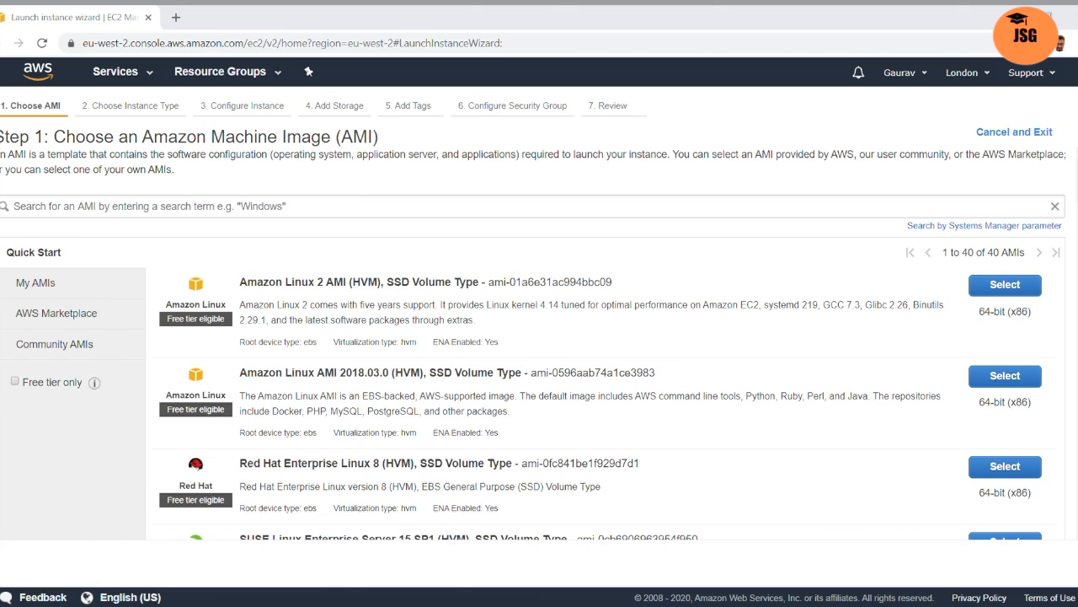
# Look through the available machine images and select Microsoft Windows Server 2019 Base as the AMI.
pyautogui.click(252, 310)
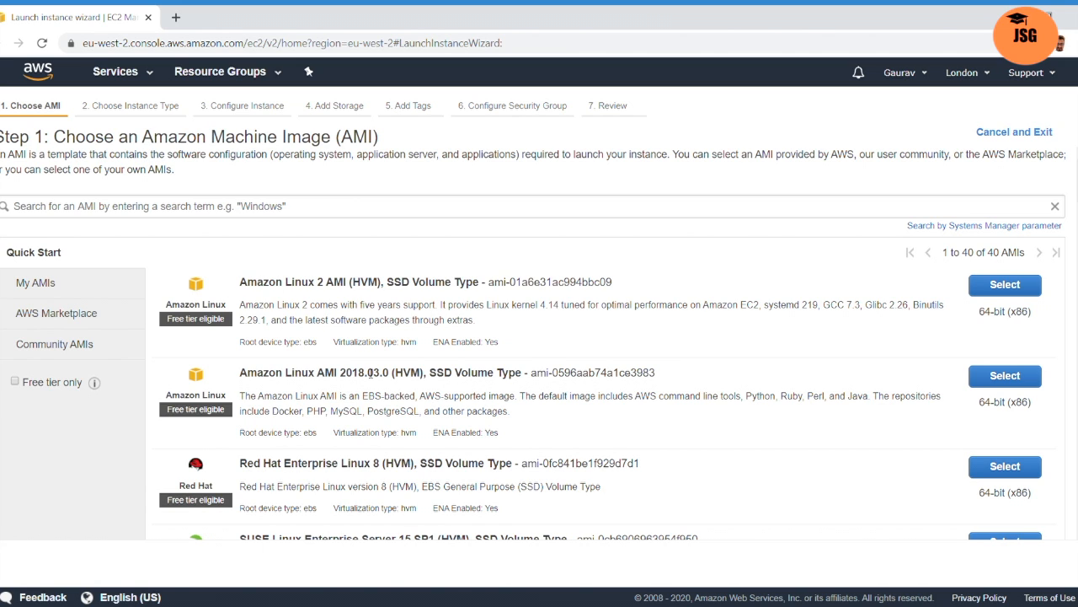
pyautogui.scroll(-4, 368, 375)
pyautogui.scroll(4, 370, 377)
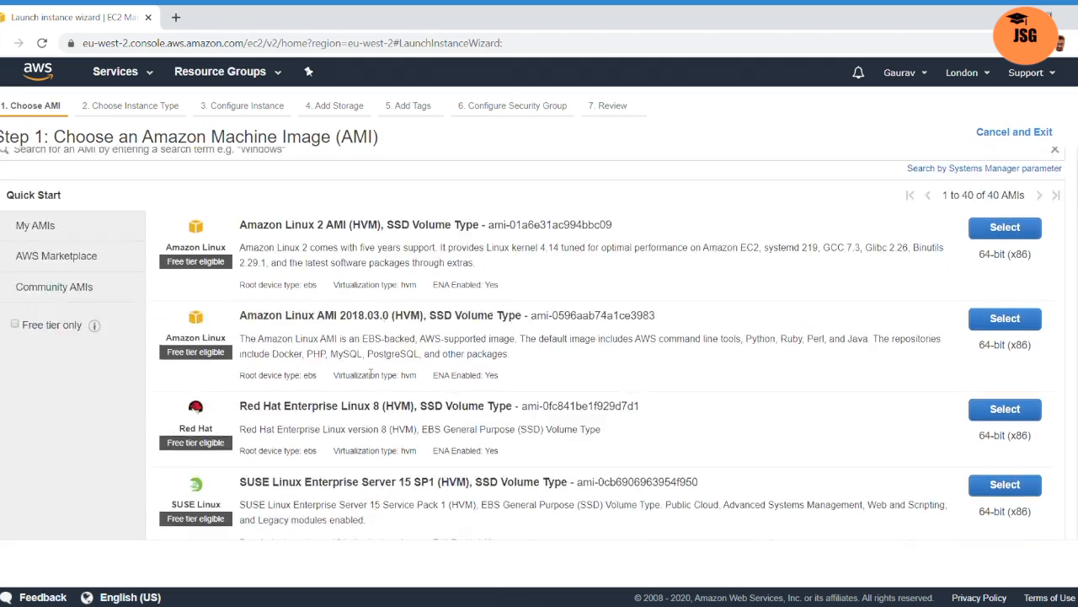
pyautogui.scroll(1, 371, 375)
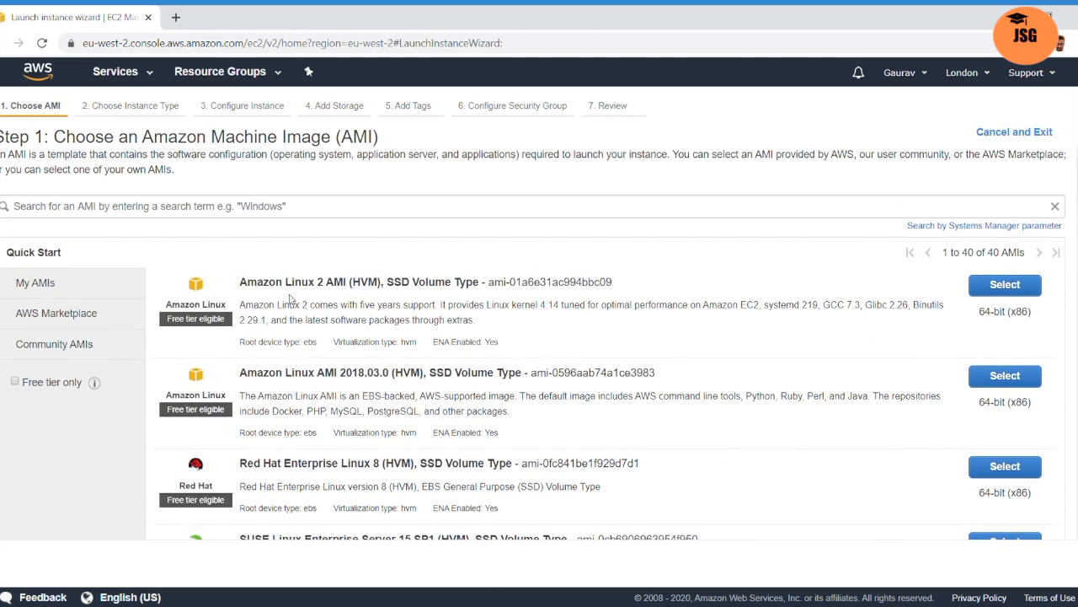
pyautogui.scroll(-2, 261, 380)
pyautogui.scroll(-2, 334, 396)
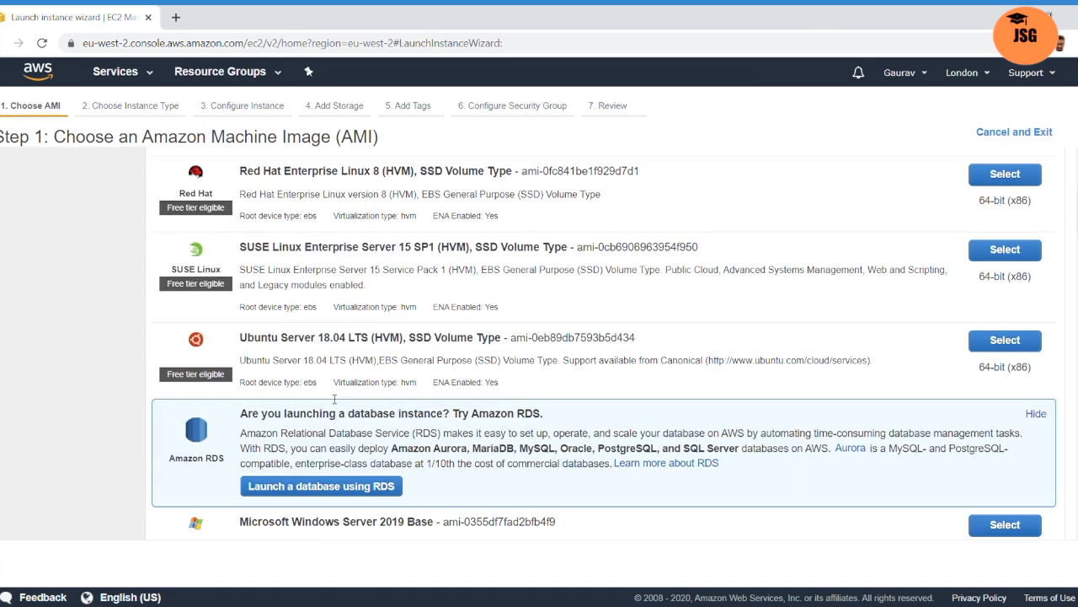
pyautogui.scroll(-4, 289, 383)
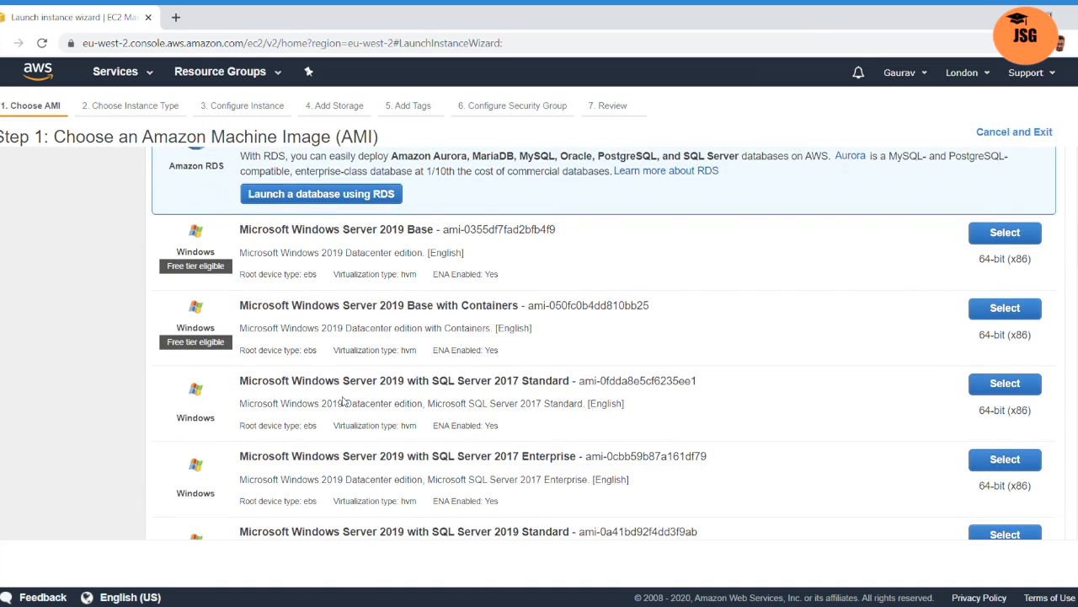
pyautogui.scroll(5, 344, 401)
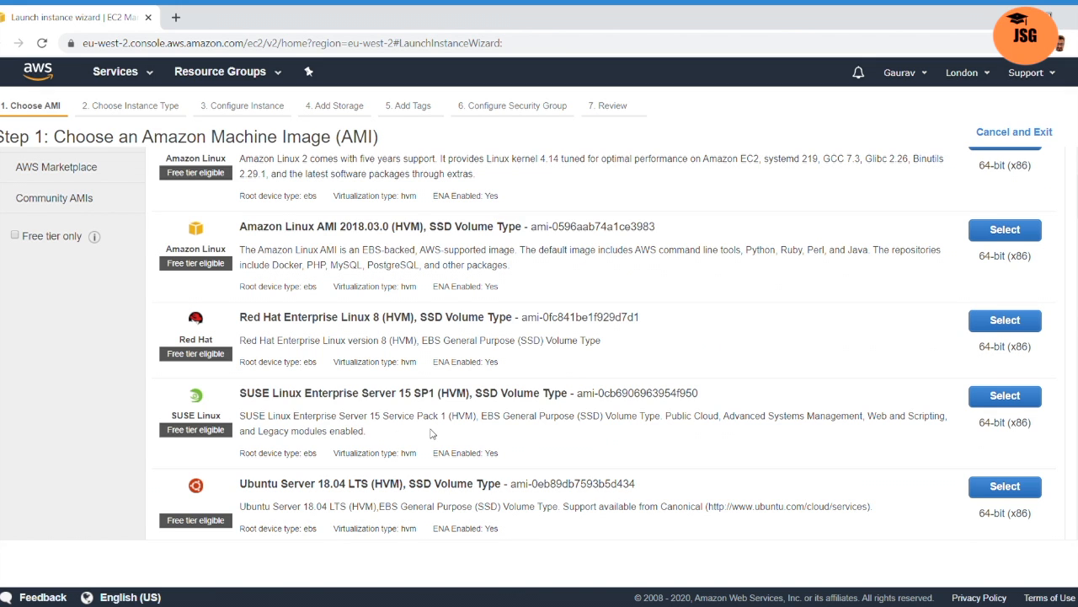
pyautogui.scroll(1, 430, 433)
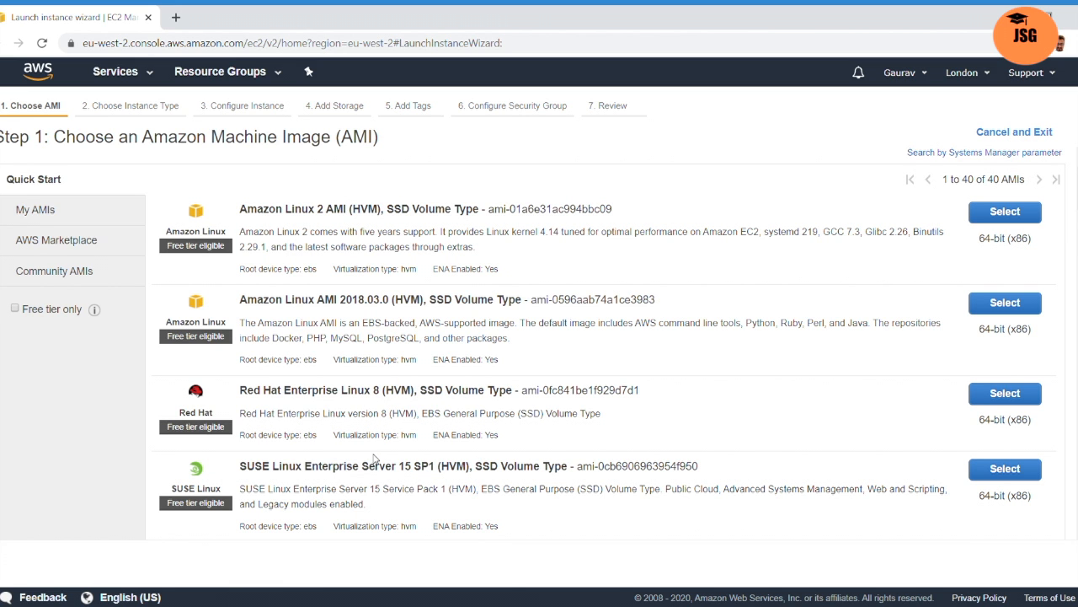
pyautogui.scroll(-5, 374, 458)
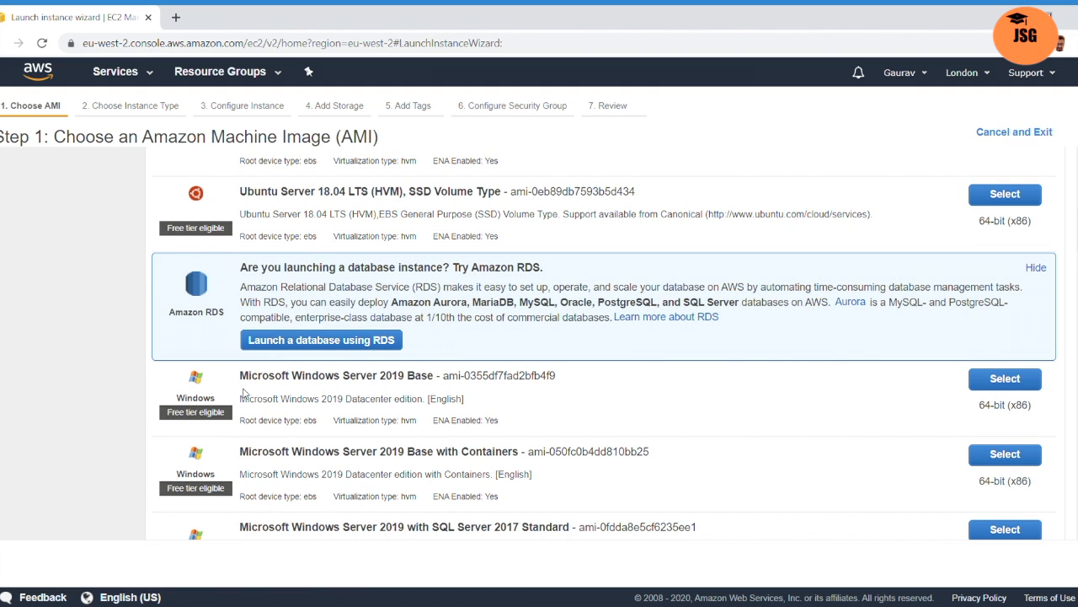
pyautogui.moveTo(259, 379); pyautogui.dragTo(366, 383)
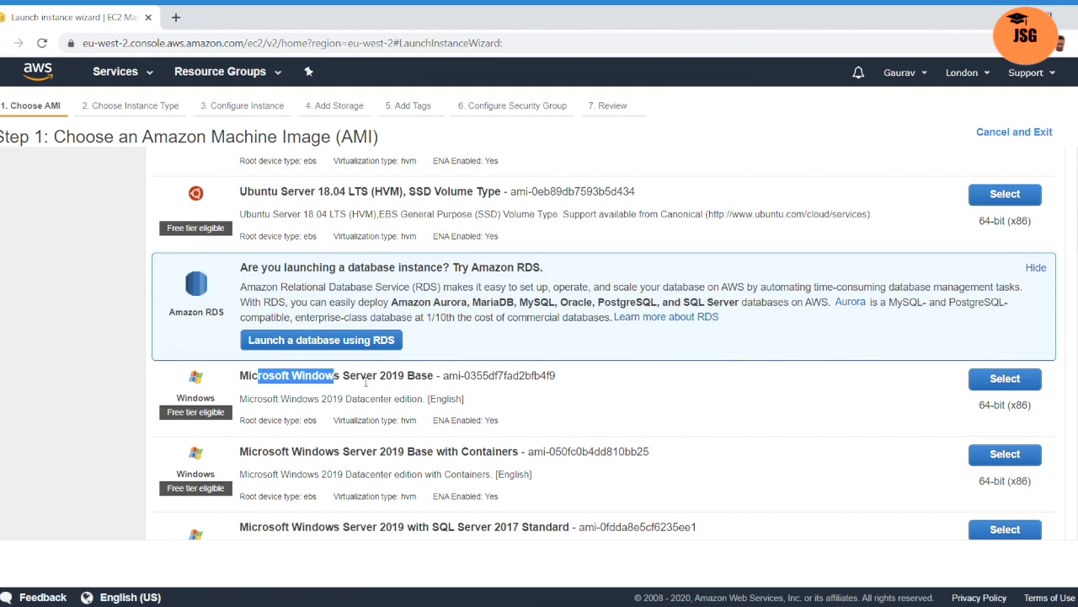
pyautogui.click(986, 379)
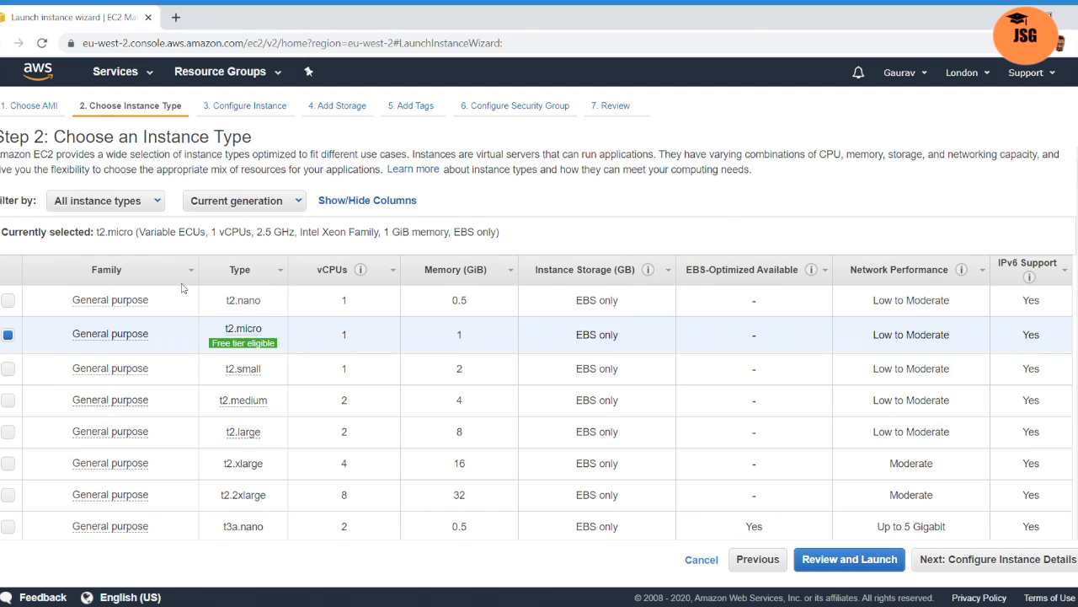
# Review the instance family descriptions and the instance type filter options without applying a filter.
pyautogui.moveTo(89, 302)
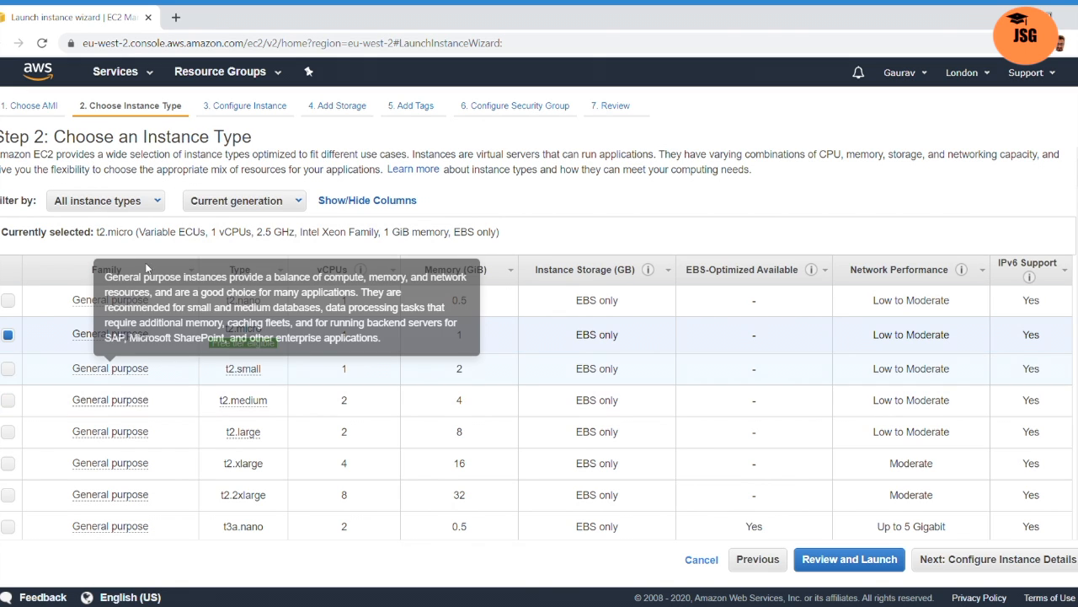
pyautogui.click(128, 200)
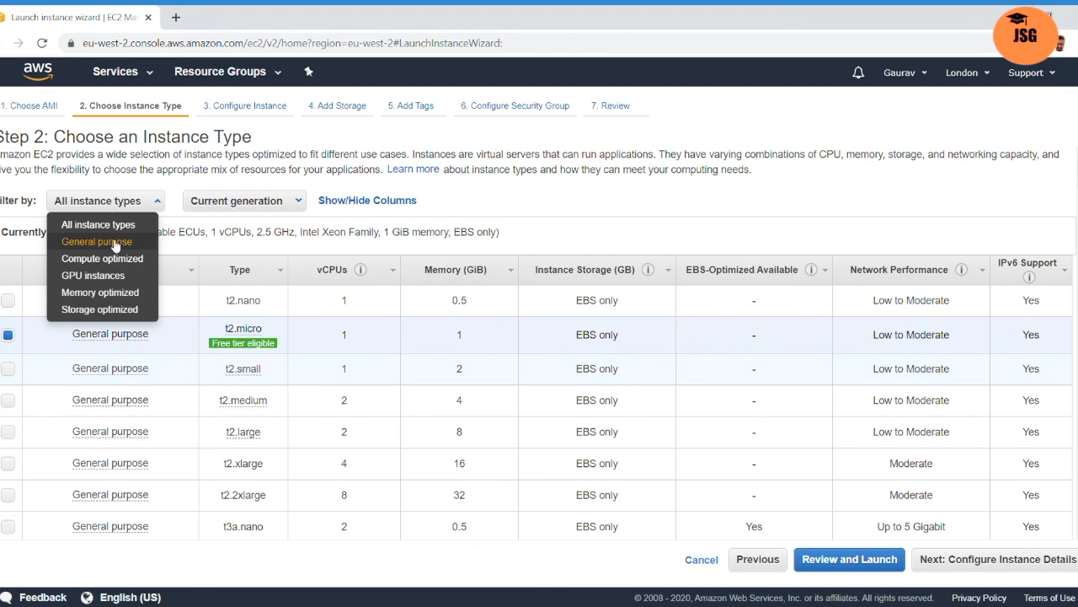
pyautogui.click(483, 203)
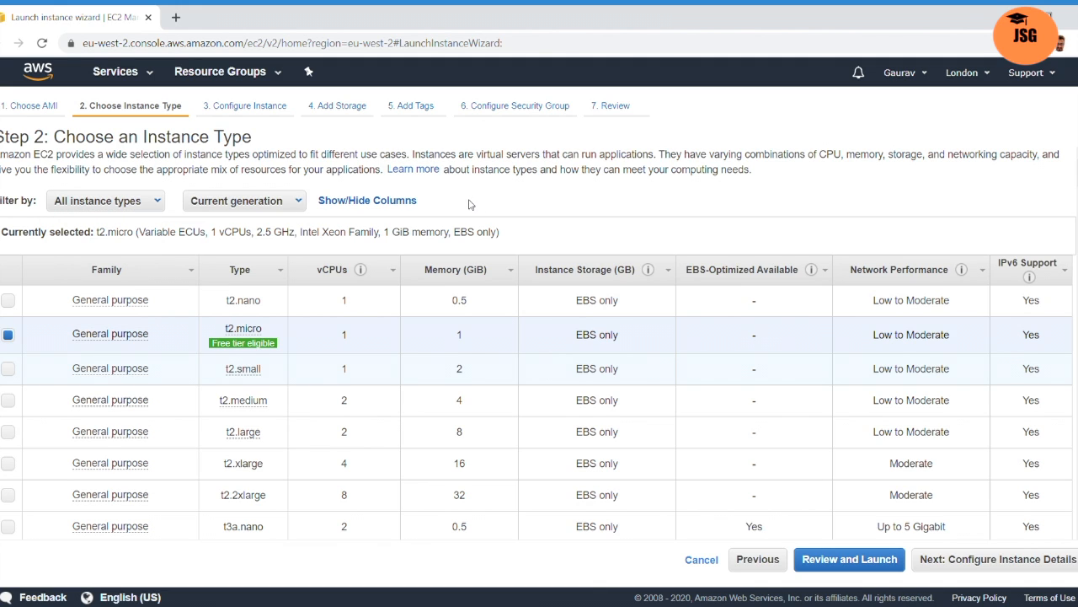
pyautogui.click(149, 206)
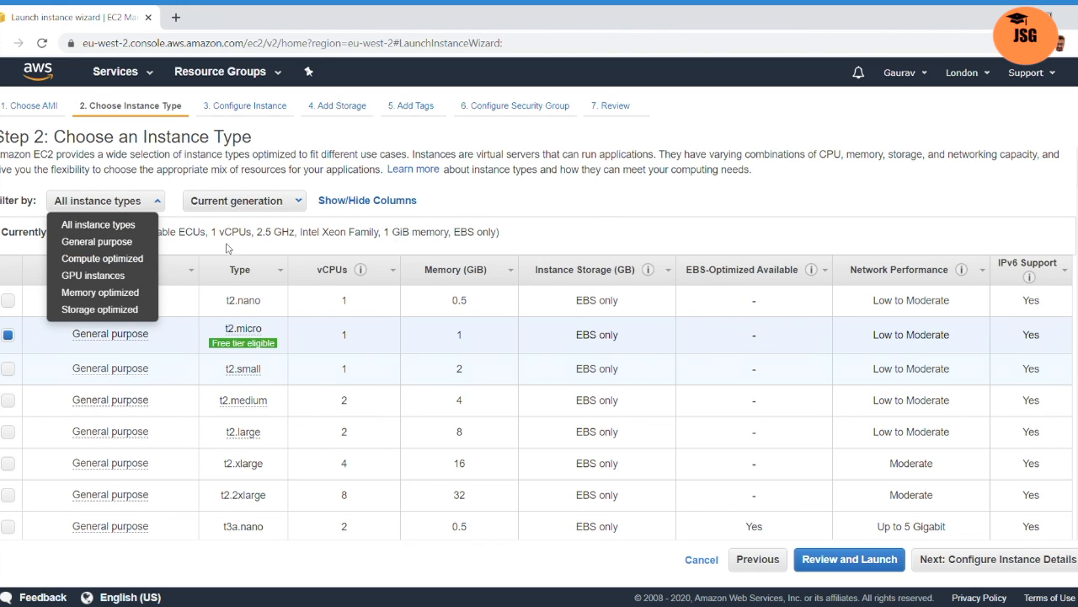
pyautogui.click(470, 199)
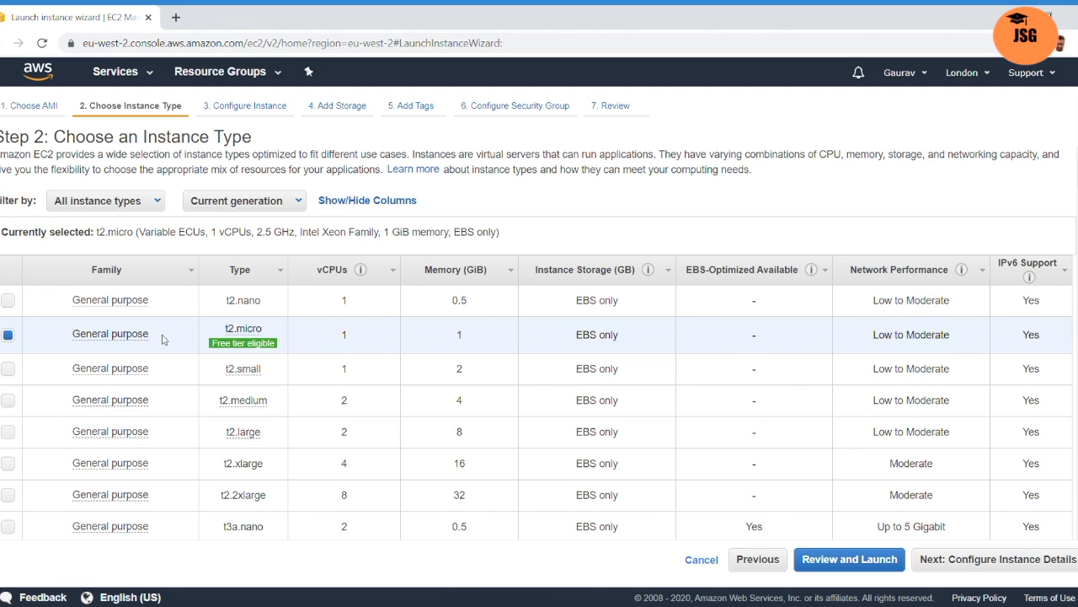
# Add the Physical Processor and Processor Architecture columns to the instance type table.
pyautogui.moveTo(235, 345)
pyautogui.click(357, 202)
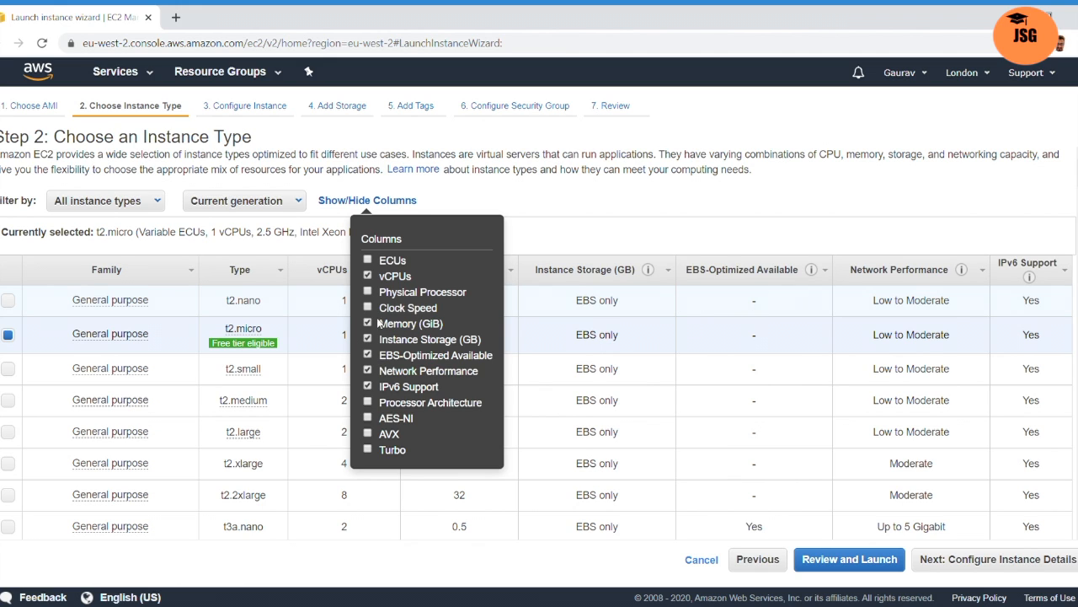
pyautogui.click(367, 293)
pyautogui.click(368, 295)
pyautogui.click(368, 294)
pyautogui.click(532, 234)
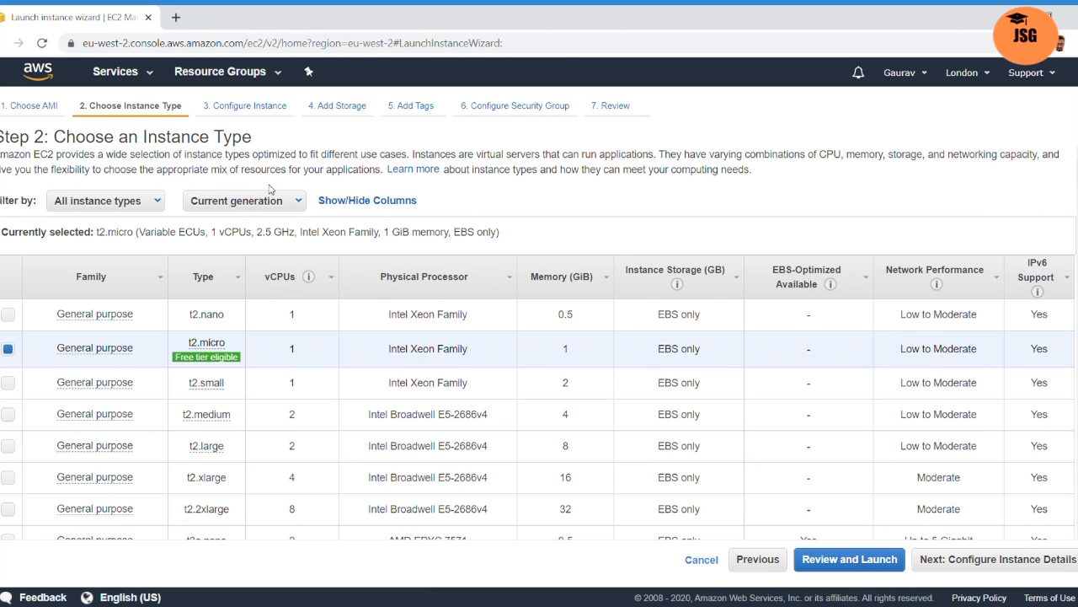
pyautogui.click(362, 201)
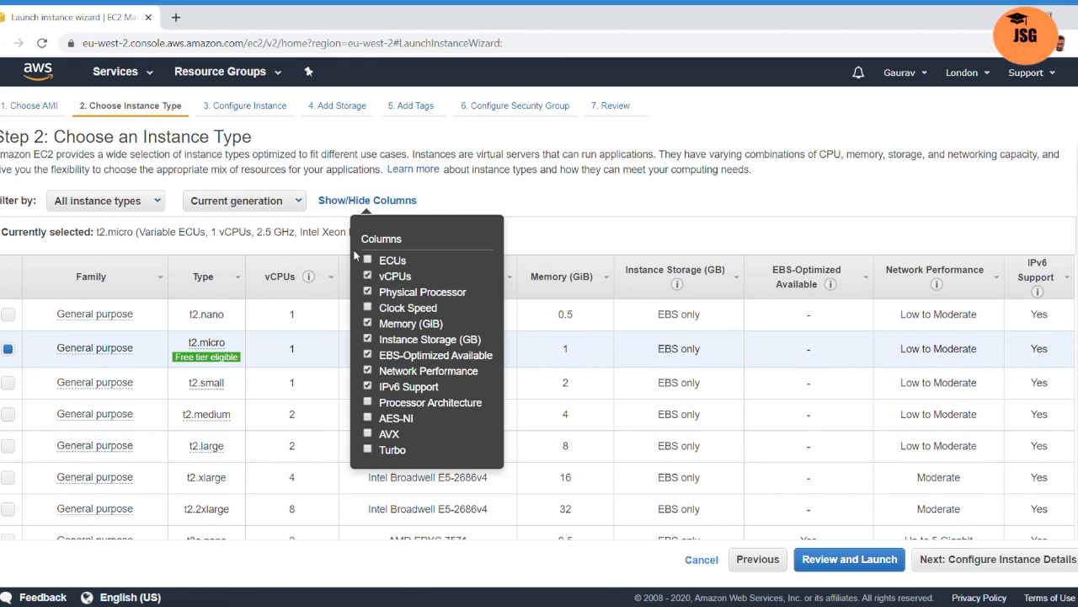
pyautogui.click(368, 404)
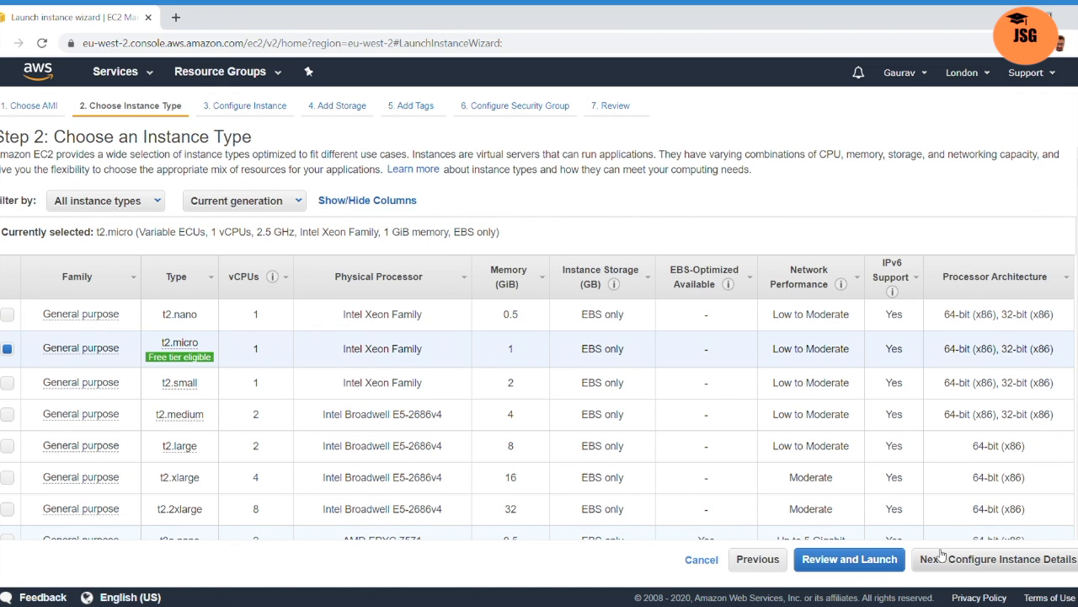
# Proceed to the instance details with t2.micro and set the number of instances to 2.
pyautogui.click(1001, 559)
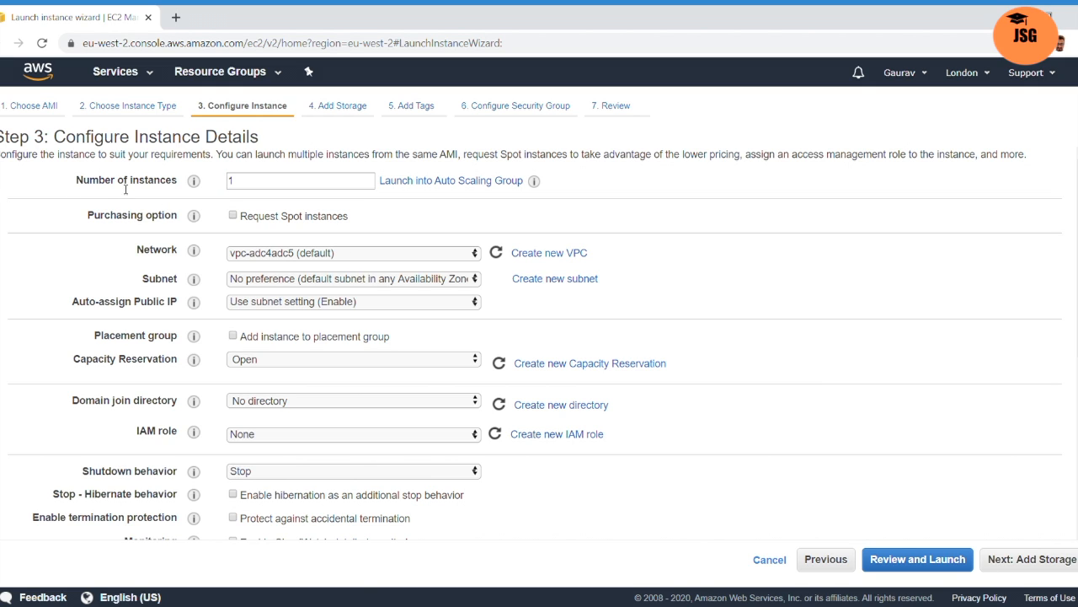
pyautogui.doubleClick(247, 184)
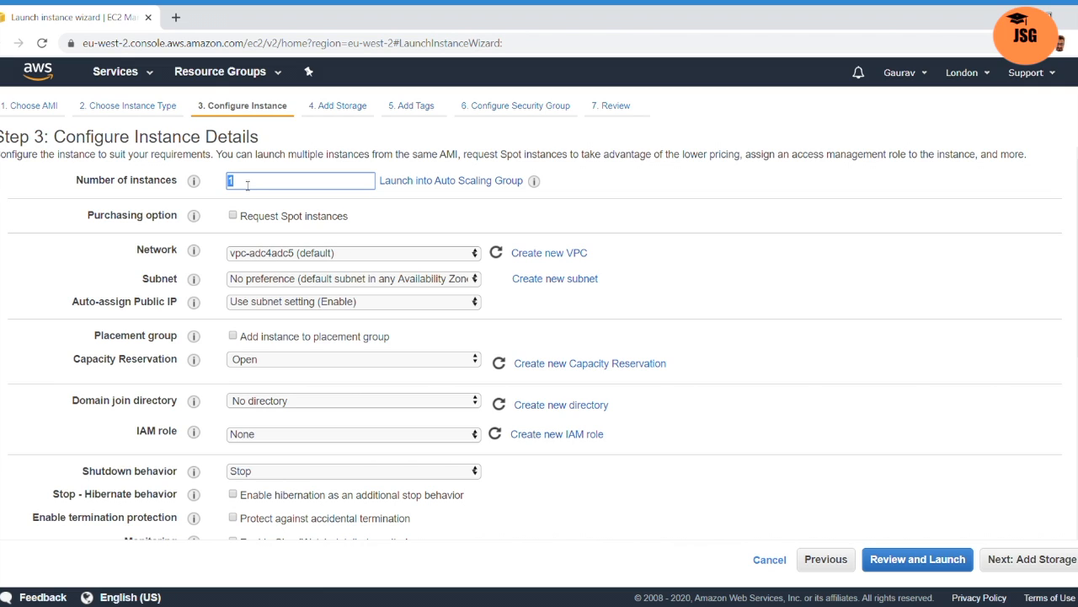
pyautogui.click(247, 185)
pyautogui.press('BackSpace')
pyautogui.write('2')
pyautogui.click(374, 255)
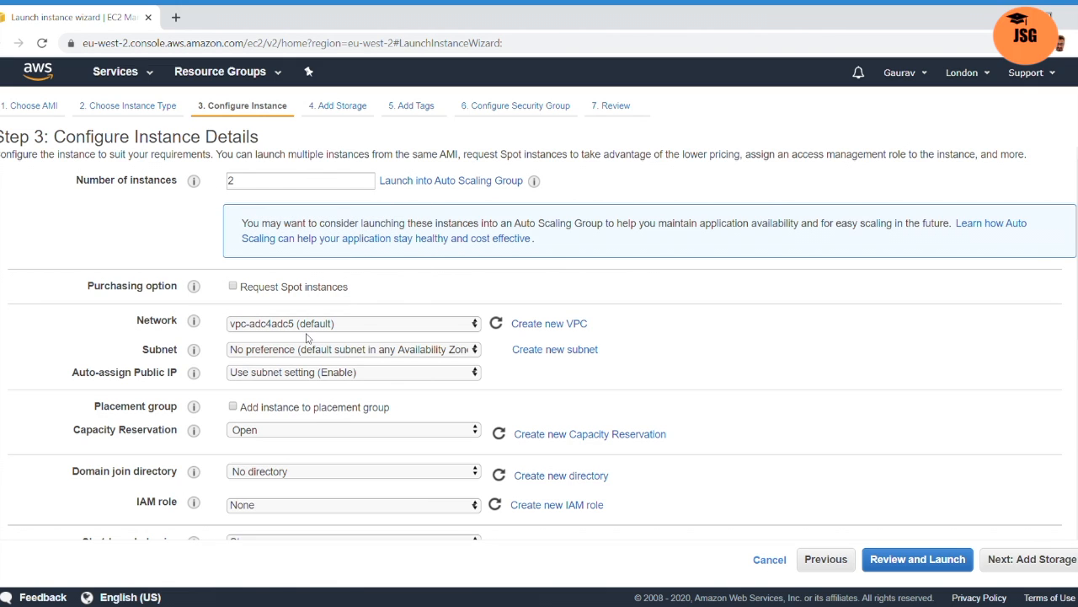
# Check the subnet choices, keeping no preference, and set Auto-assign Public IP to Enable.
pyautogui.scroll(-1, 301, 333)
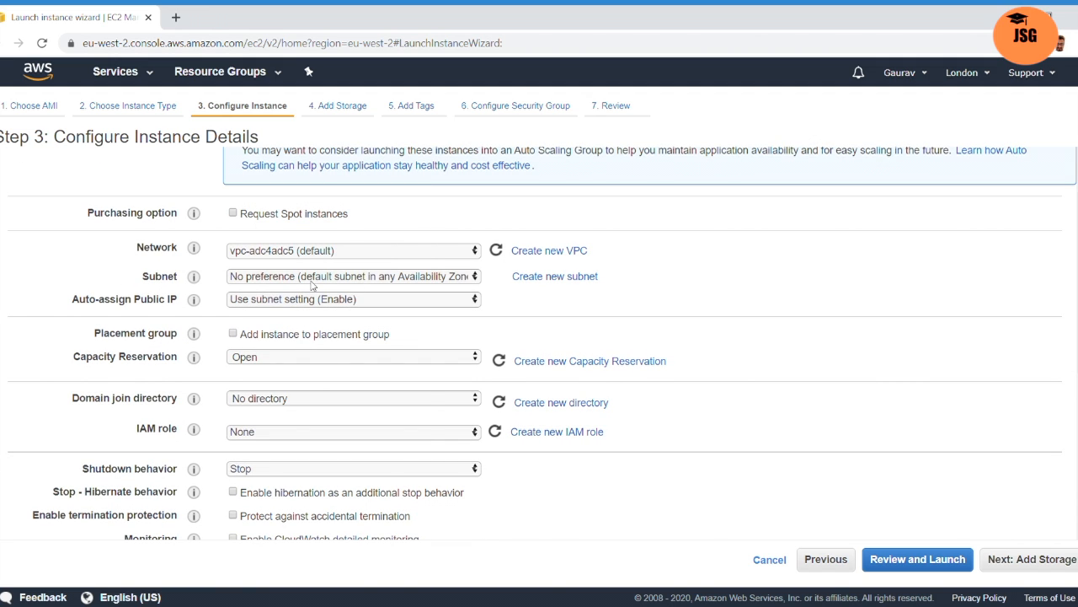
pyautogui.click(339, 285)
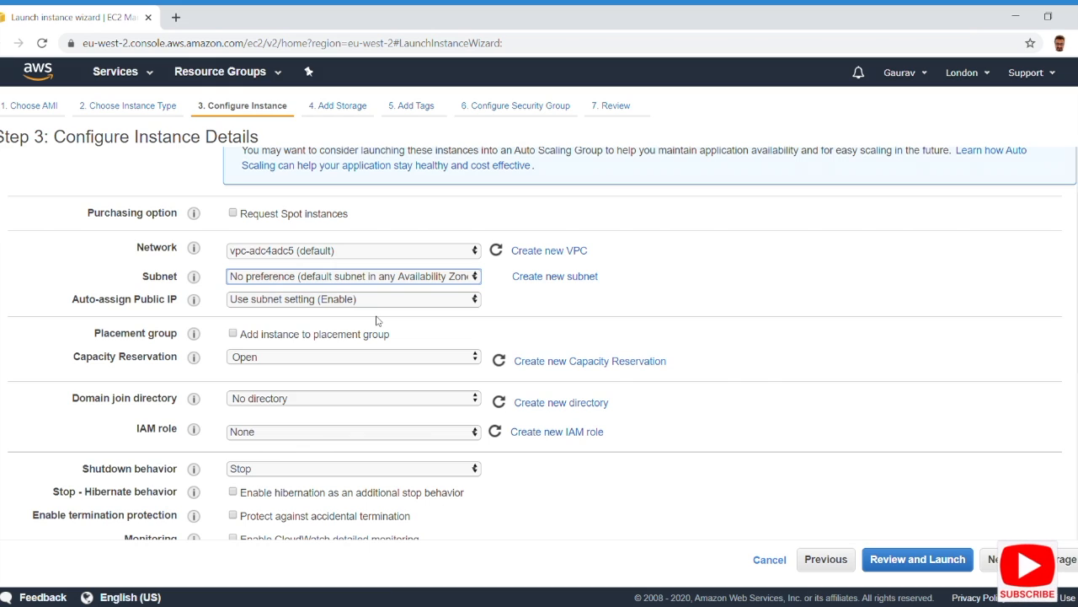
pyautogui.click(514, 303)
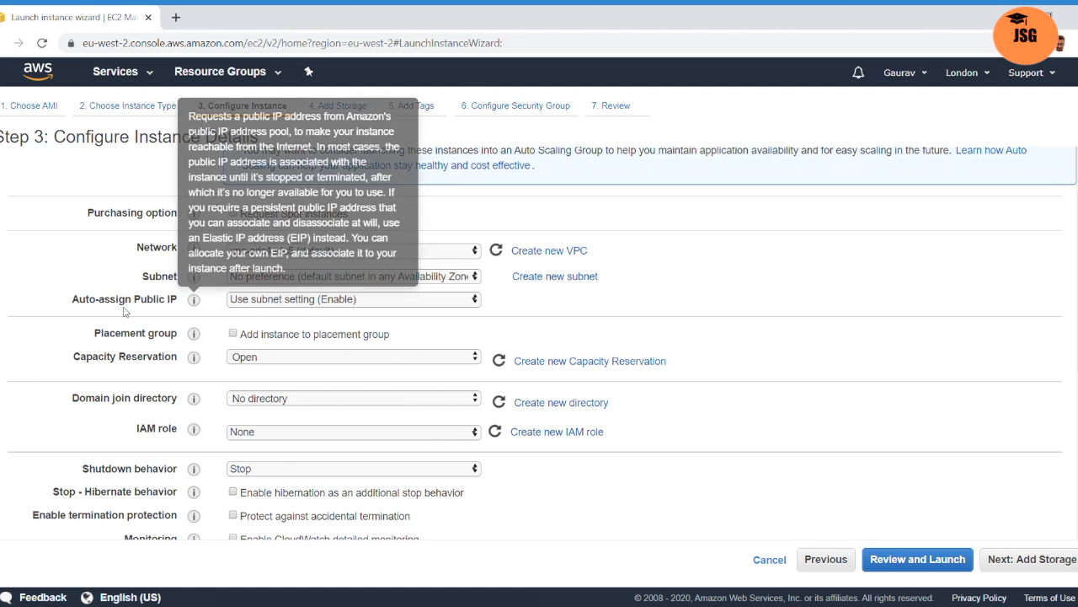
pyautogui.moveTo(194, 304)
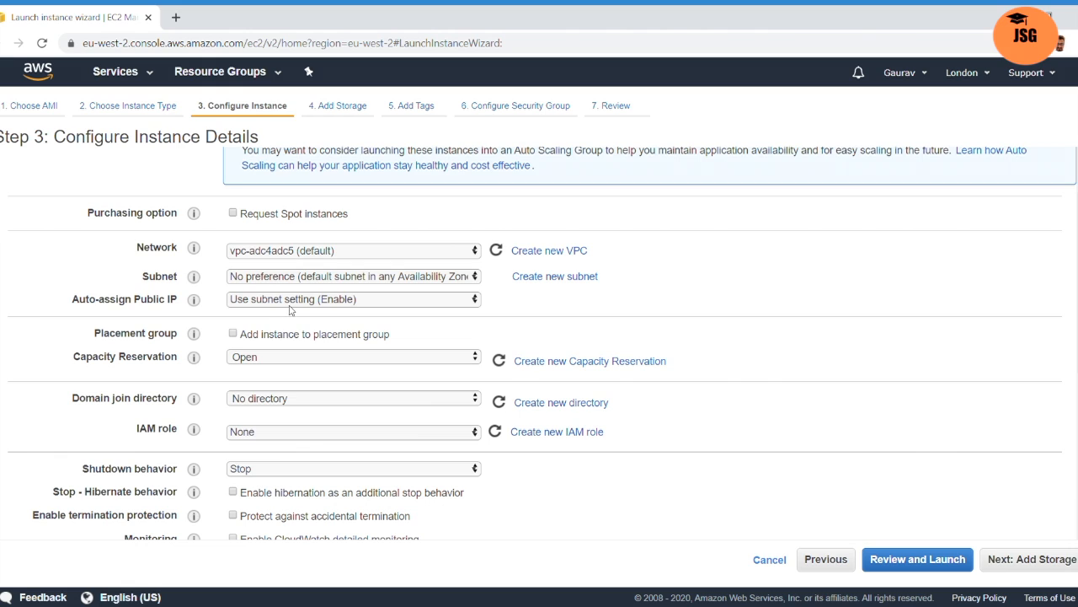
pyautogui.click(344, 304)
pyautogui.click(272, 334)
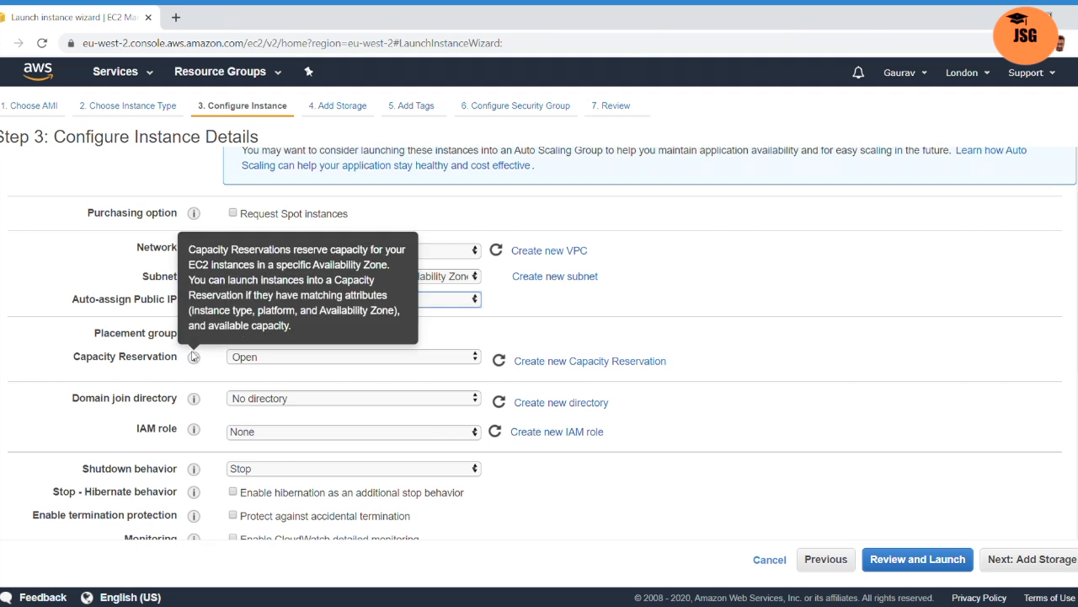
# Review the shutdown behavior options and leave the setting on Stop.
pyautogui.scroll(-1, 131, 366)
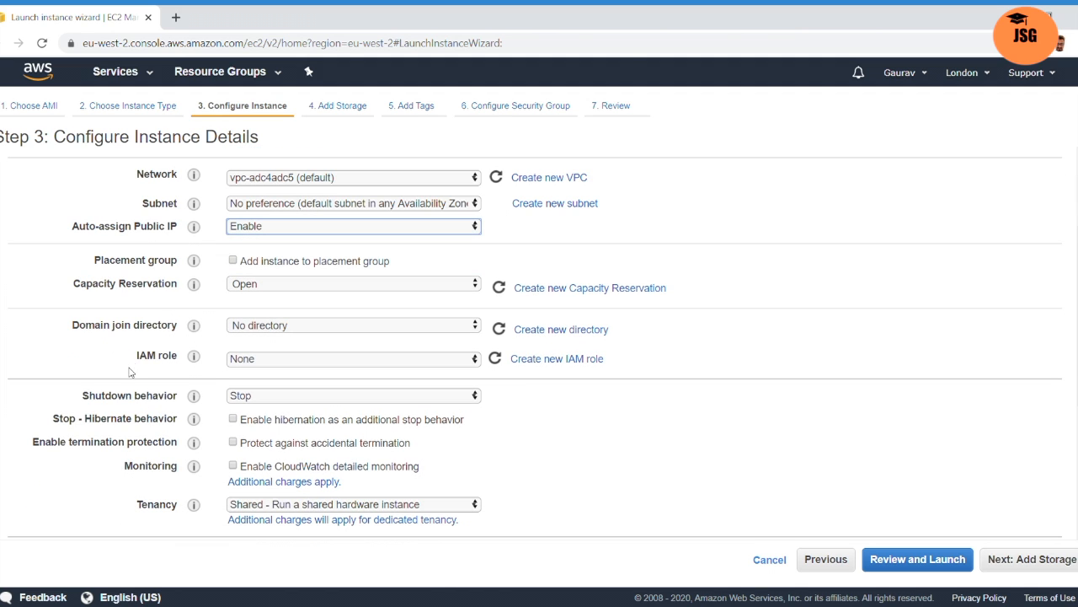
pyautogui.scroll(-1, 127, 381)
pyautogui.click(291, 330)
pyautogui.click(558, 352)
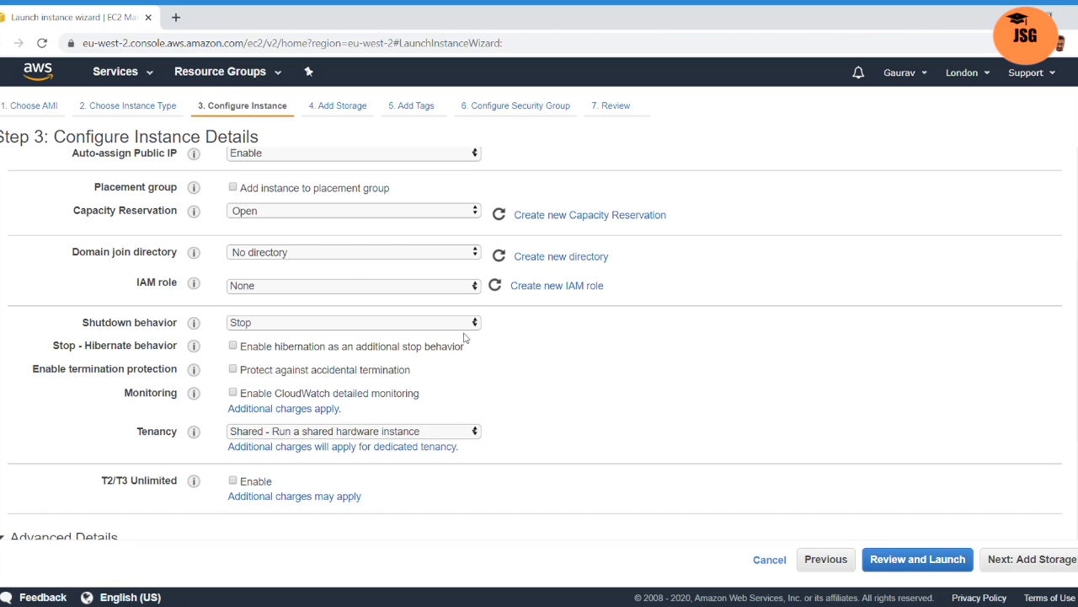
pyautogui.click(424, 329)
pyautogui.click(354, 347)
pyautogui.click(460, 322)
pyautogui.click(384, 337)
# Enable protection against accidental termination and keep the tenancy on "Shared - Run a shared hardware instance".
pyautogui.scroll(-1, 266, 459)
pyautogui.scroll(-2, 266, 459)
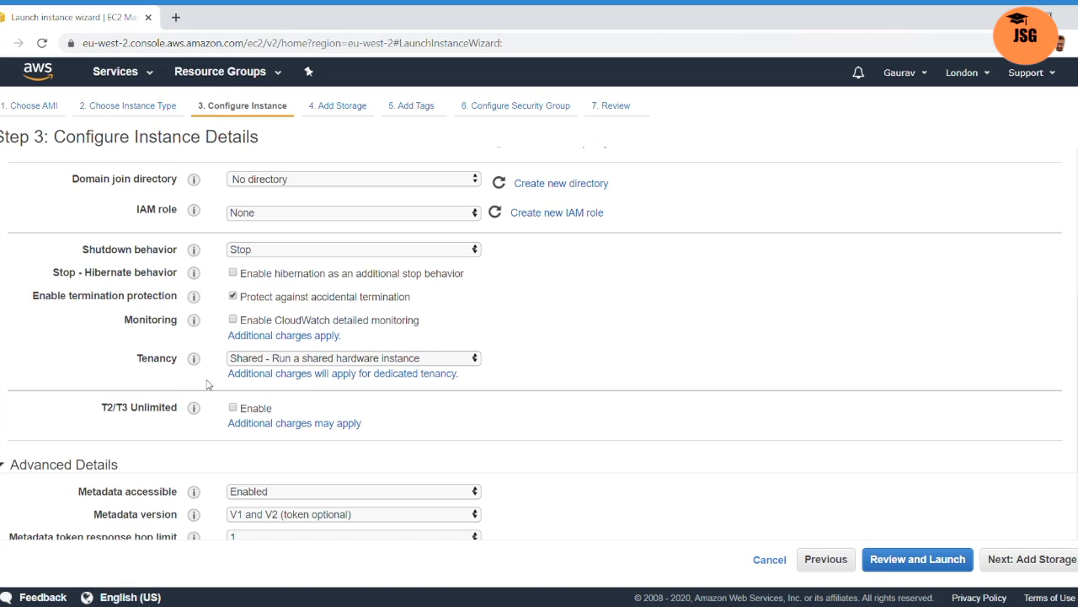
pyautogui.click(466, 360)
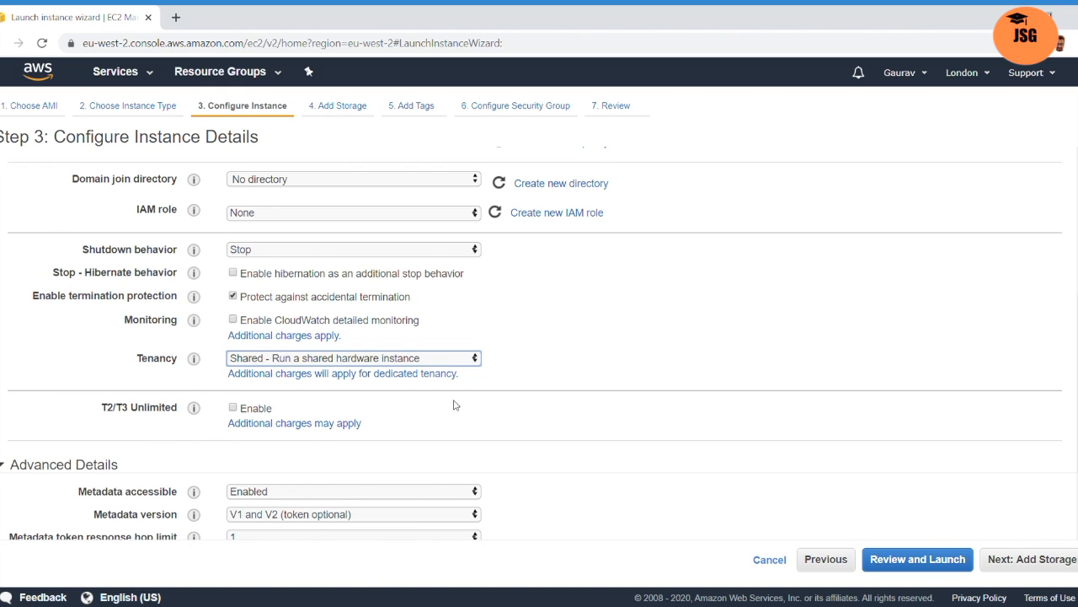
# Look over the advanced details, leave the optional User data empty, and proceed to the storage settings.
pyautogui.click(552, 350)
pyautogui.scroll(-1, 431, 404)
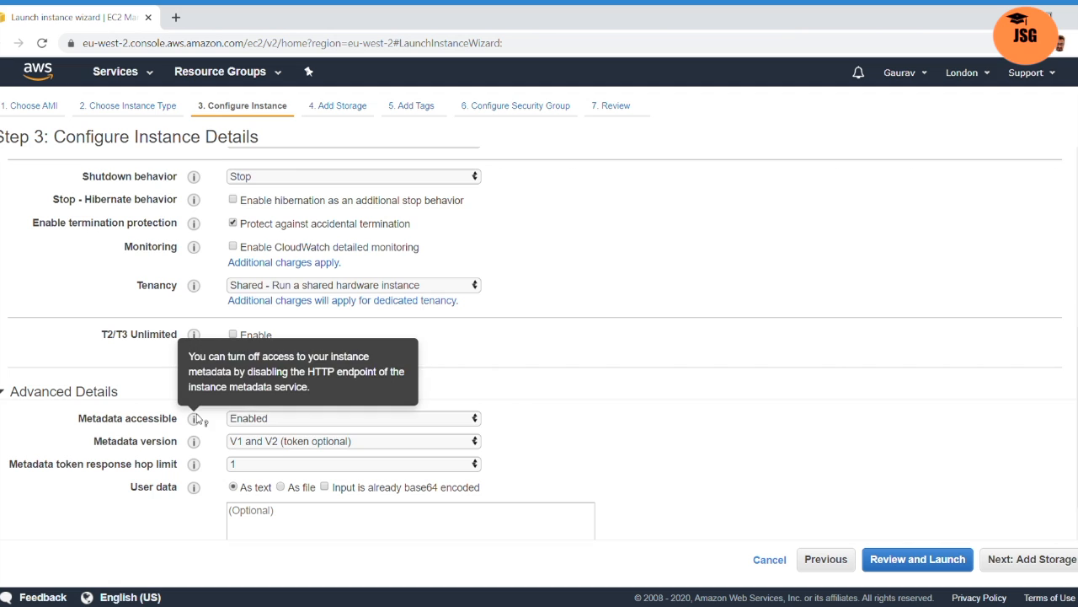
pyautogui.scroll(-1, 523, 430)
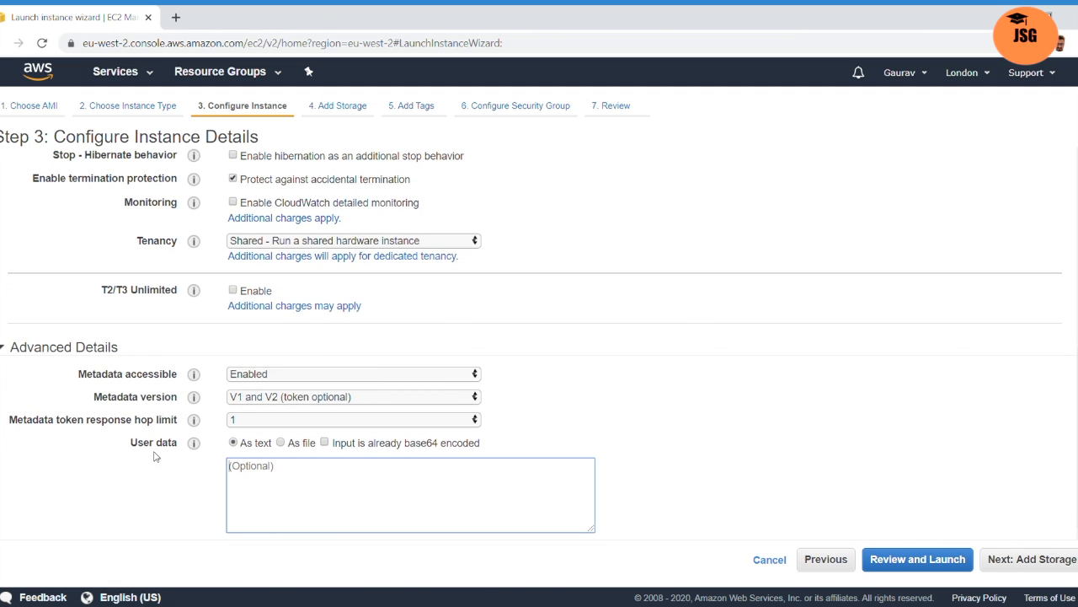
pyautogui.moveTo(138, 443); pyautogui.dragTo(178, 449)
pyautogui.click(297, 488)
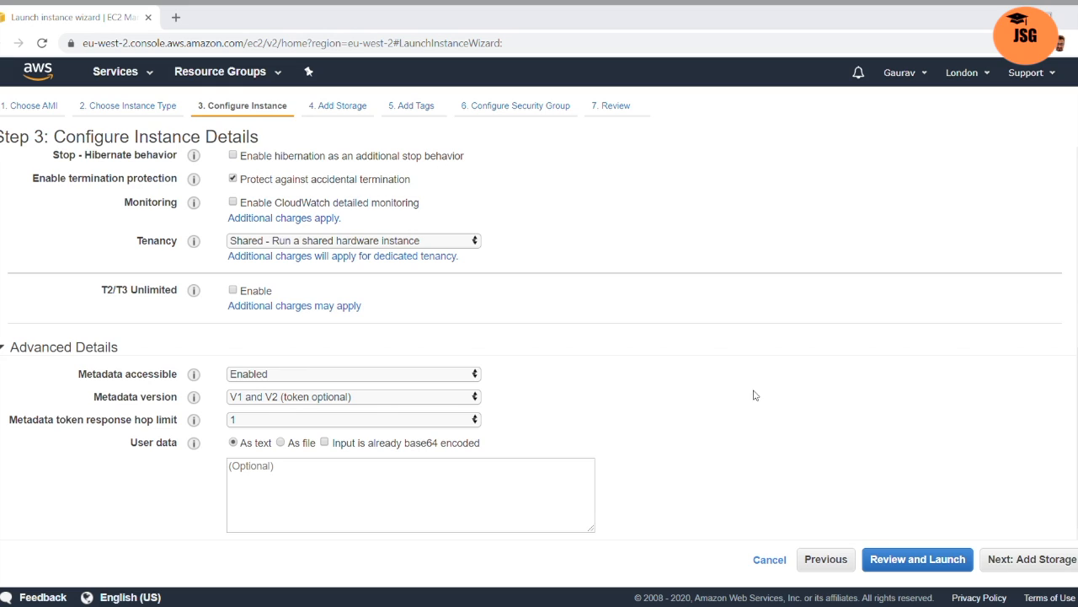
pyautogui.hotkey('alt', 'Tab')
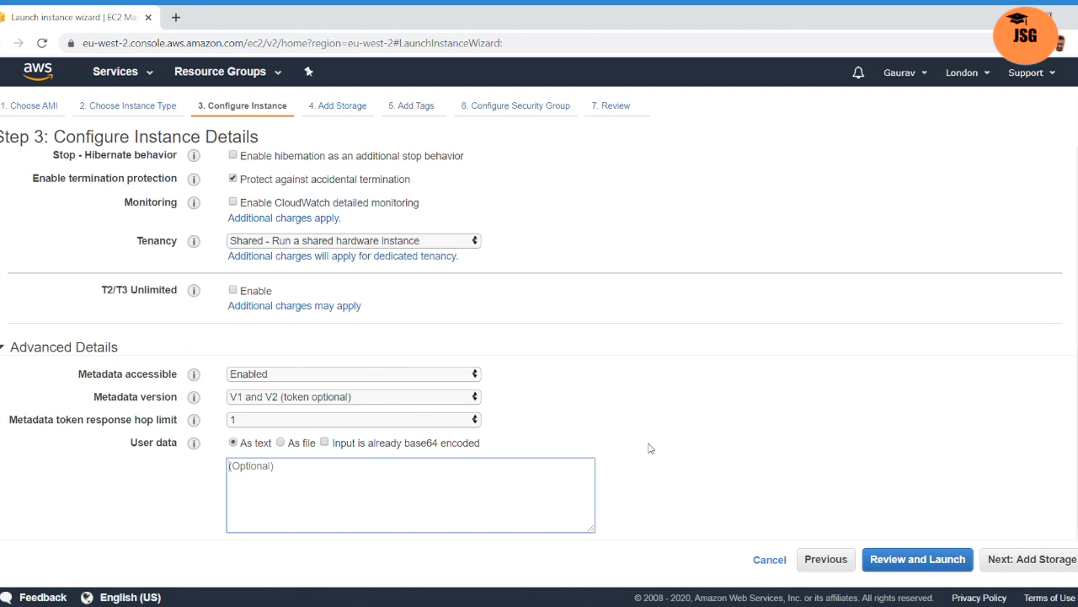
pyautogui.click(1007, 562)
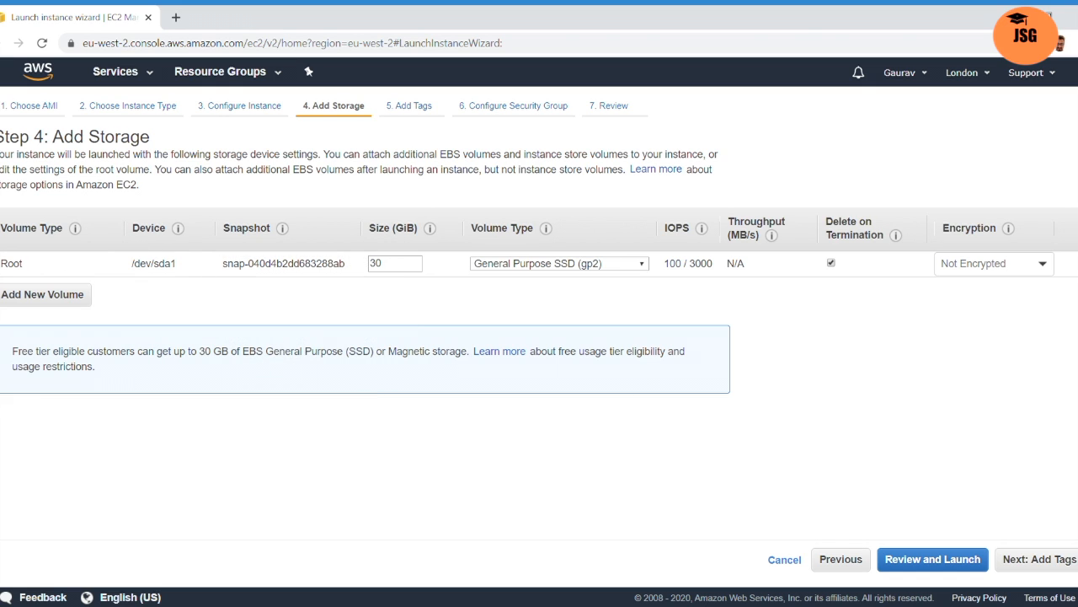
# Review the root volume and its volume type choices, keeping General Purpose SSD (gp2).
pyautogui.moveTo(4, 270); pyautogui.dragTo(28, 270)
pyautogui.click(615, 264)
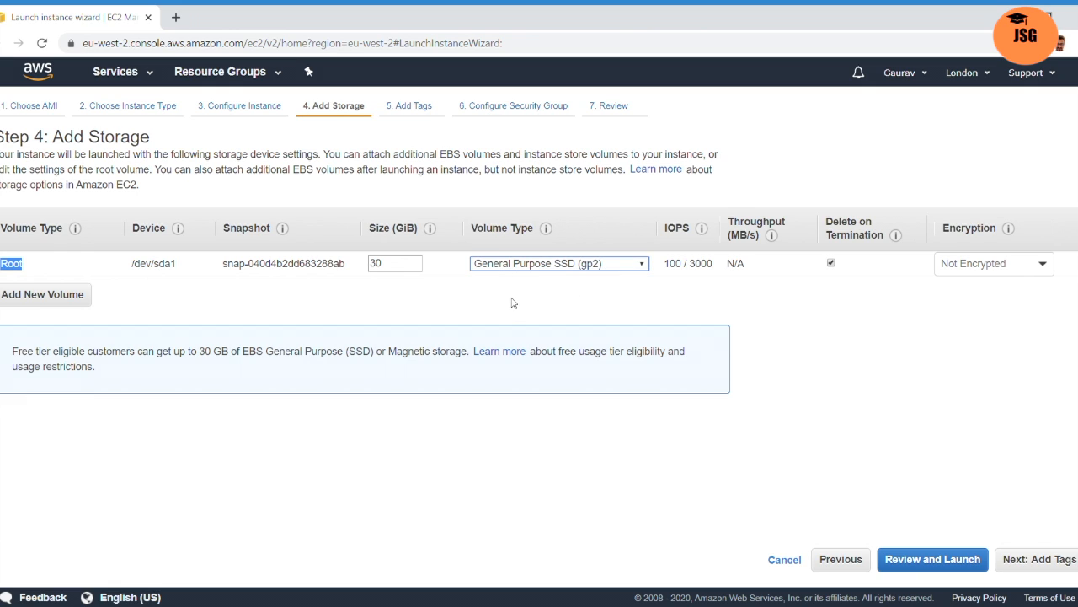
pyautogui.click(418, 297)
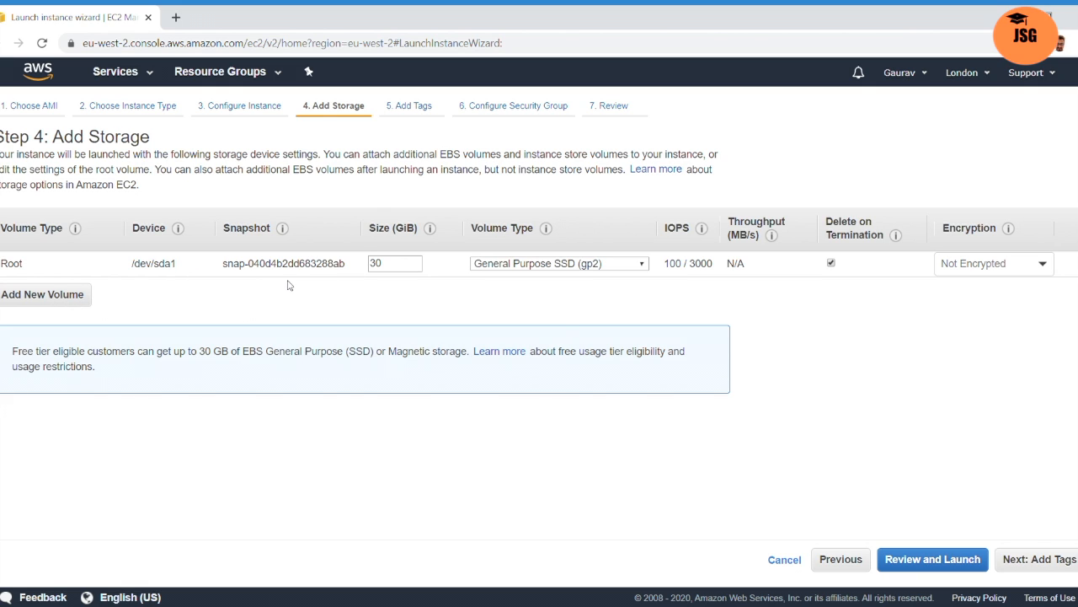
# Add an extra EBS volume, check its volume type choices, and remove that volume again.
pyautogui.click(48, 295)
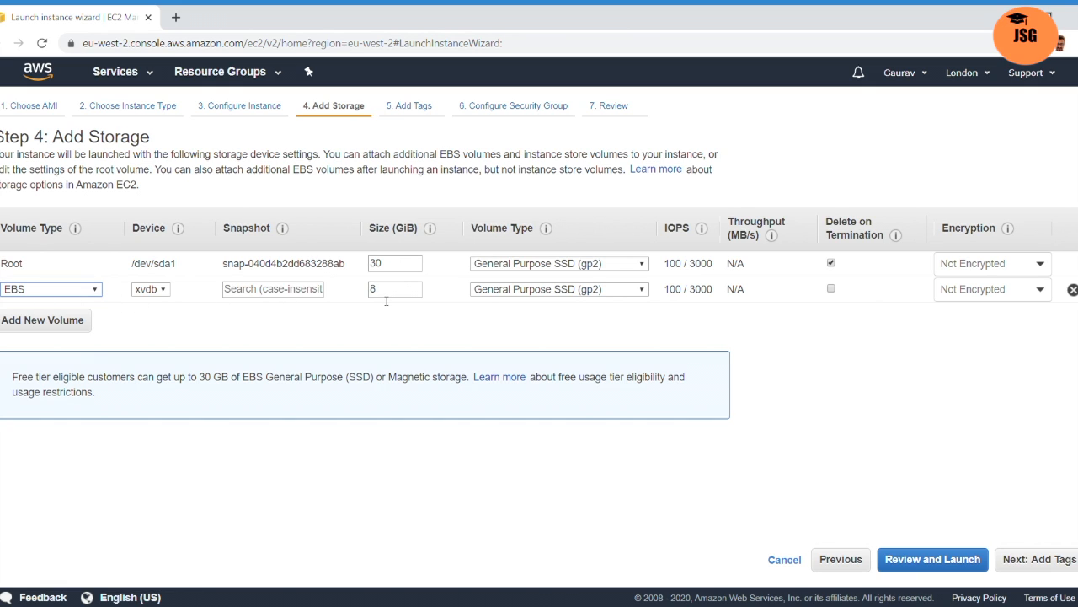
pyautogui.click(595, 293)
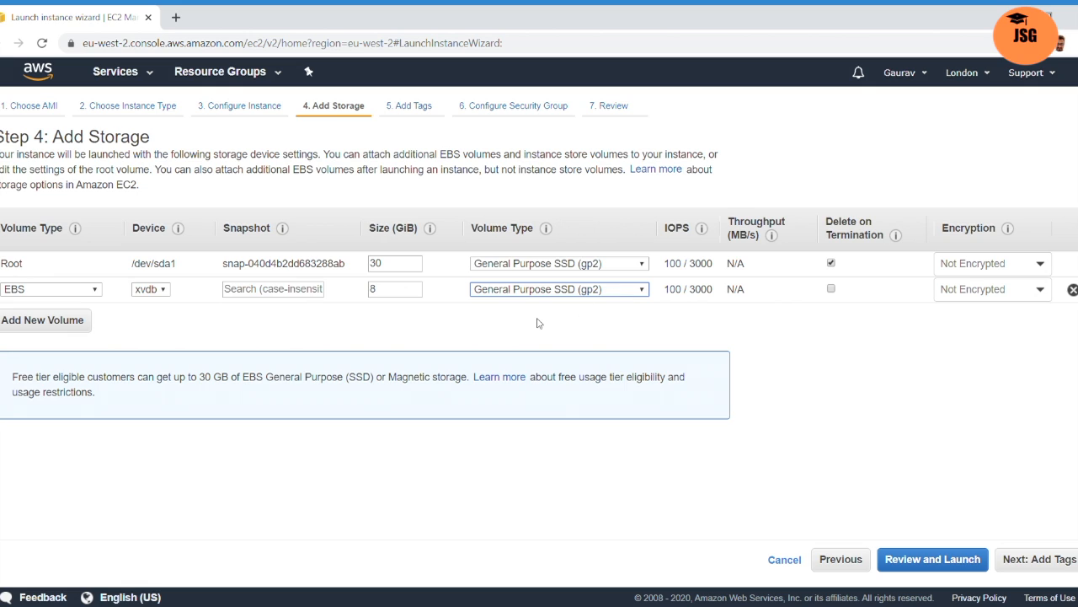
pyautogui.click(419, 326)
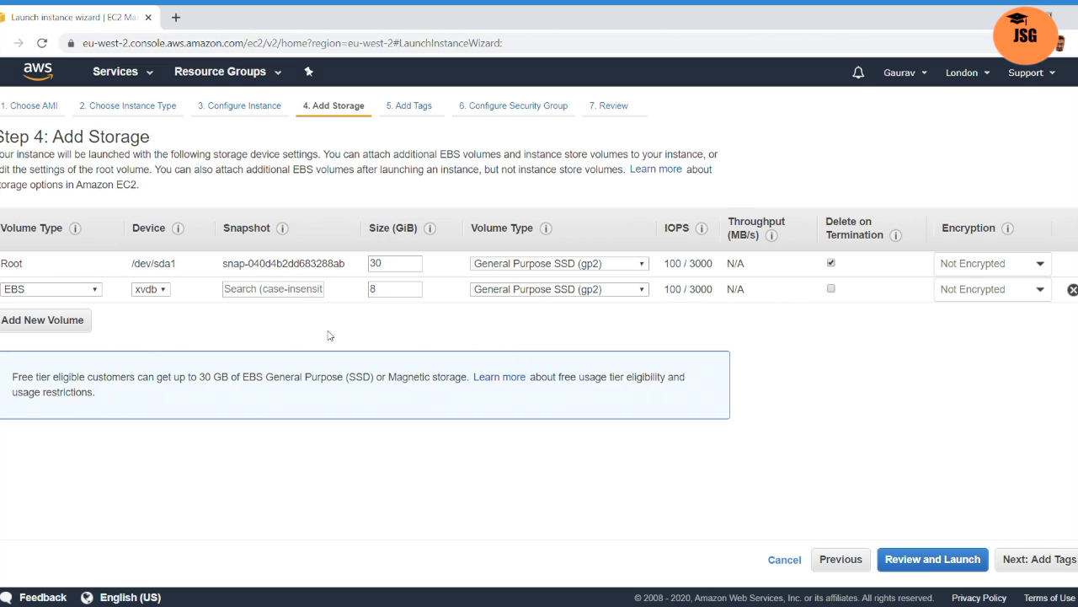
pyautogui.click(1072, 289)
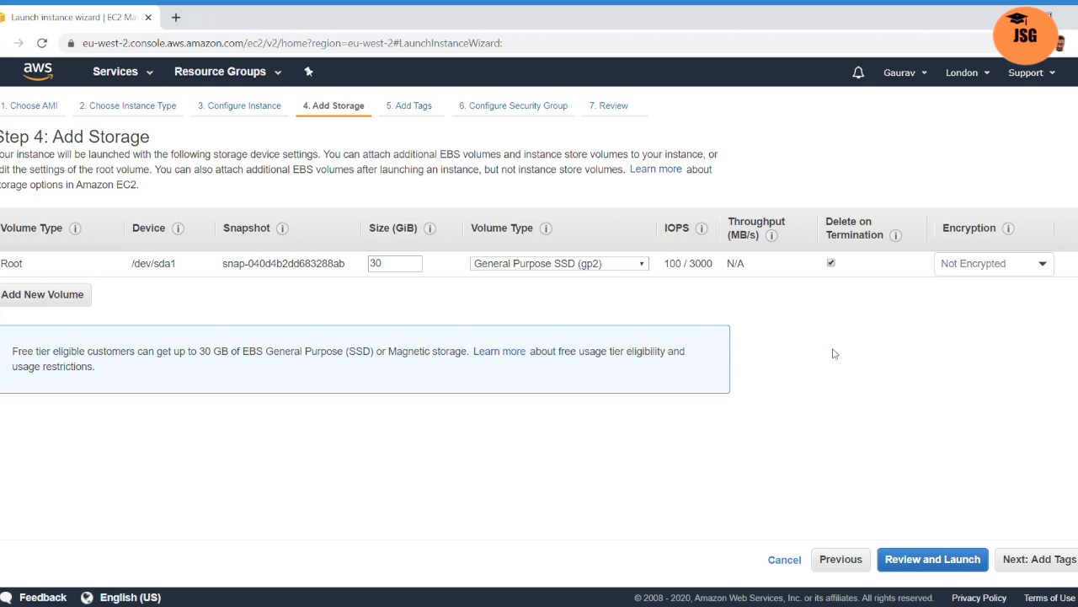
# Proceed to the tags and add a tag with key "name" and value "dev server".
pyautogui.click(1042, 564)
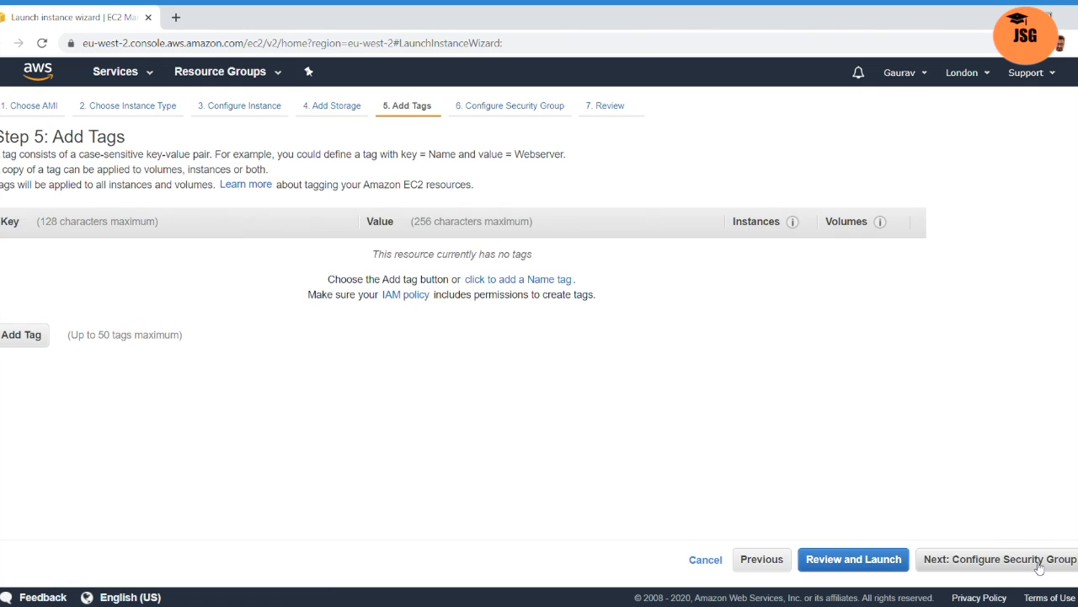
pyautogui.click(28, 338)
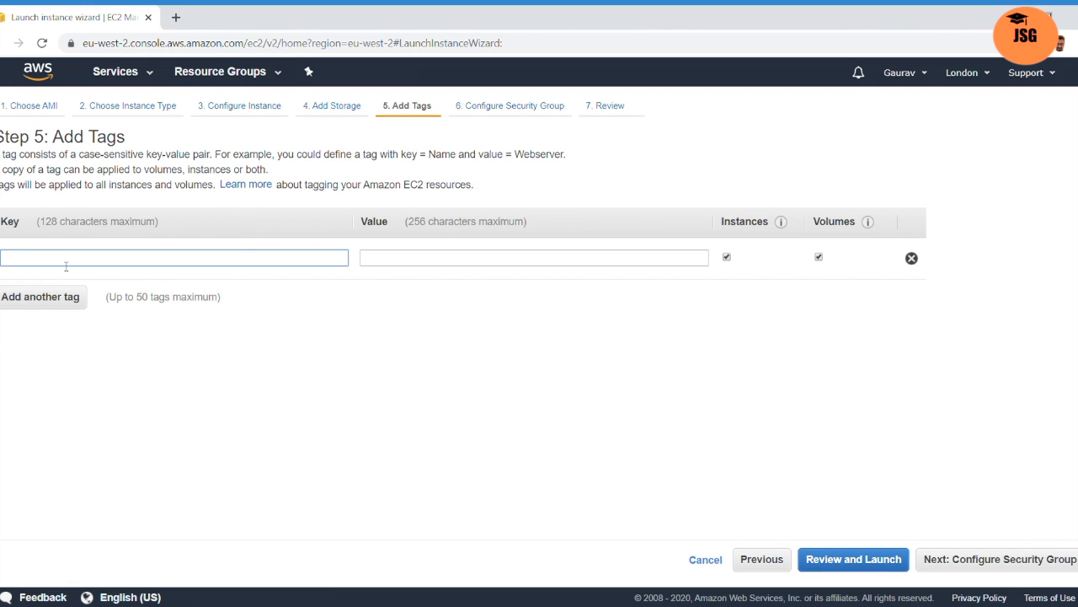
pyautogui.write('name')
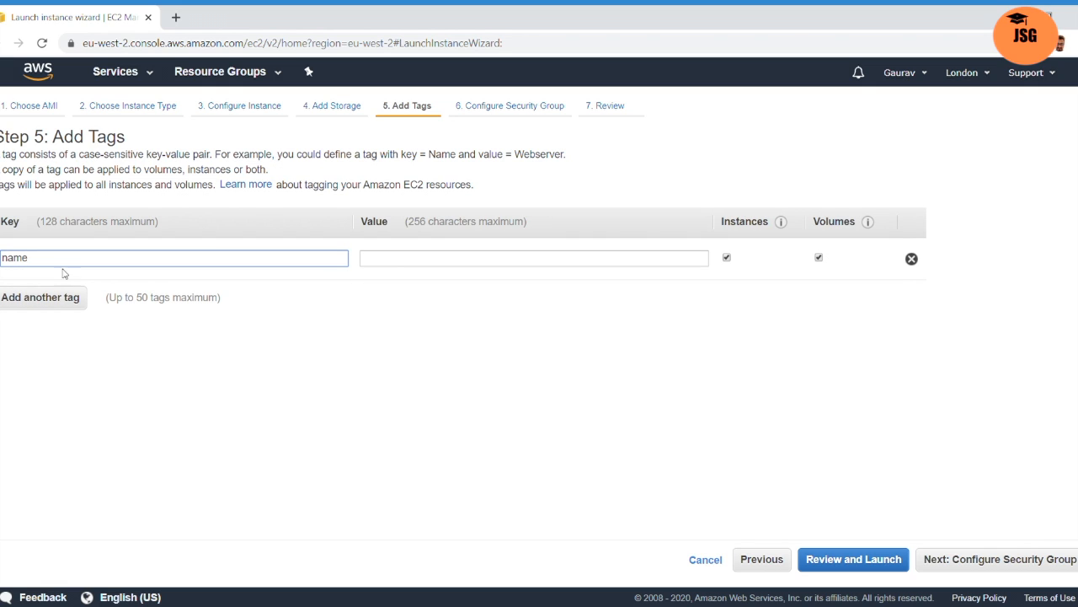
pyautogui.click(383, 266)
pyautogui.write('dev server')
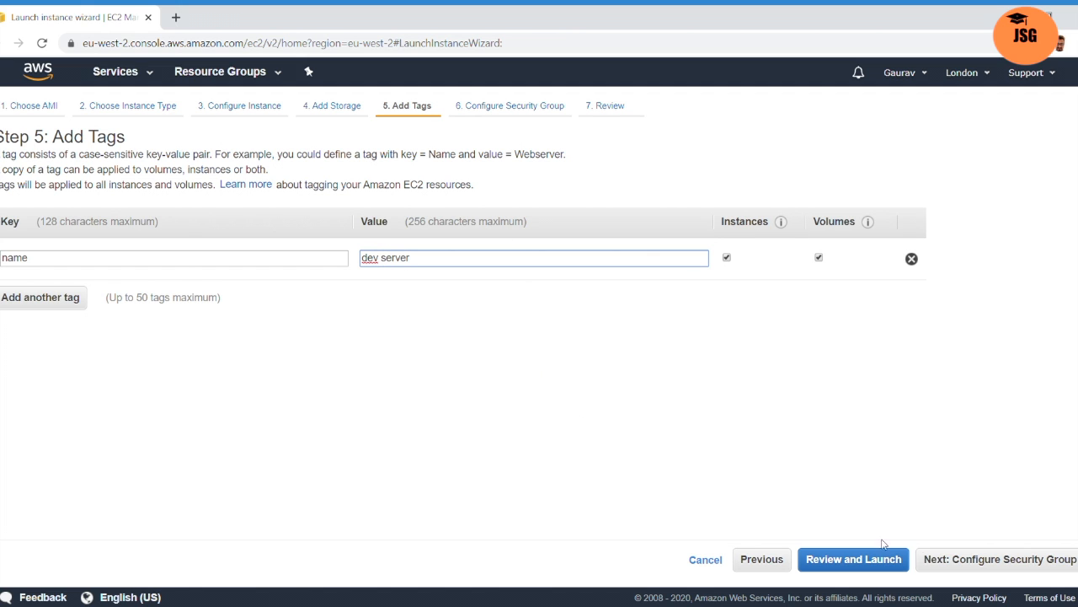
# Keep the new security group's RDP rule with source 0.0.0.0/0 and proceed to the launch review.
pyautogui.click(996, 569)
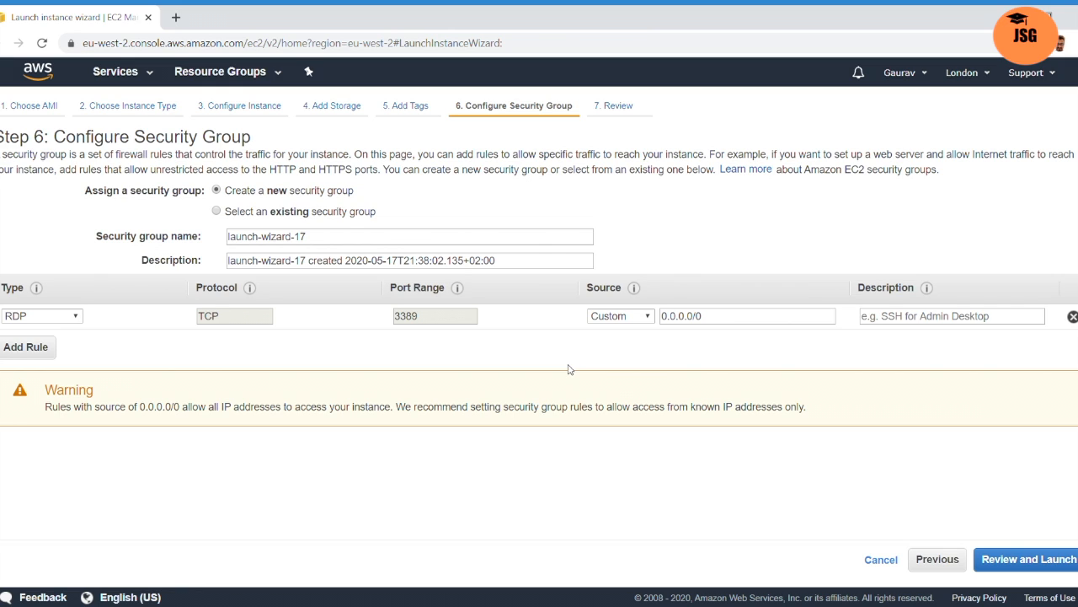
pyautogui.click(714, 321)
pyautogui.click(590, 362)
pyautogui.click(1014, 560)
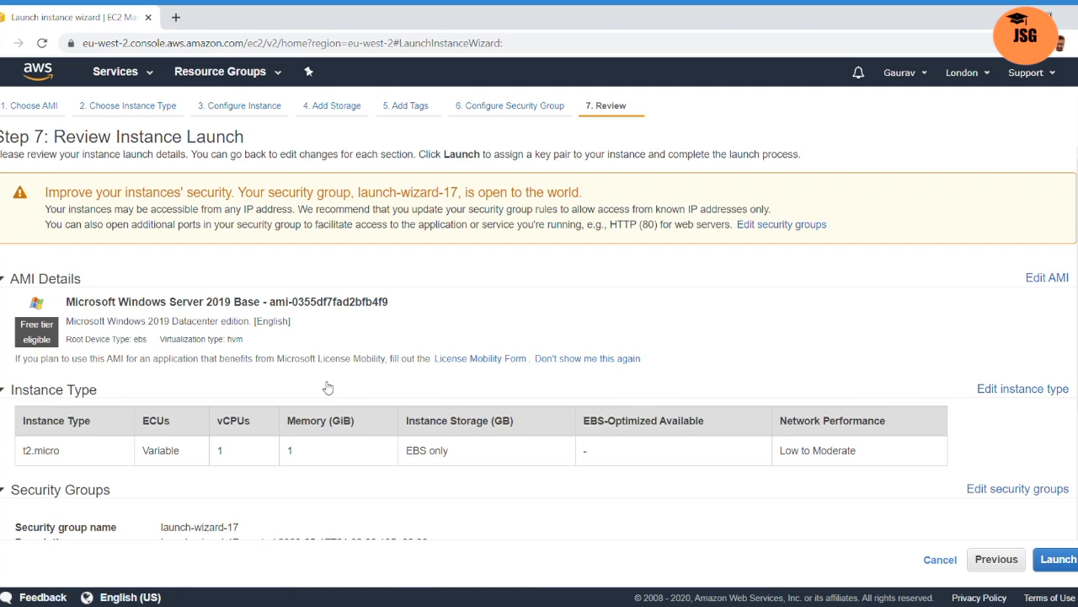
# Review the launch details, start the launch, and choose to create a new key pair.
pyautogui.scroll(-3, 325, 385)
pyautogui.click(1061, 566)
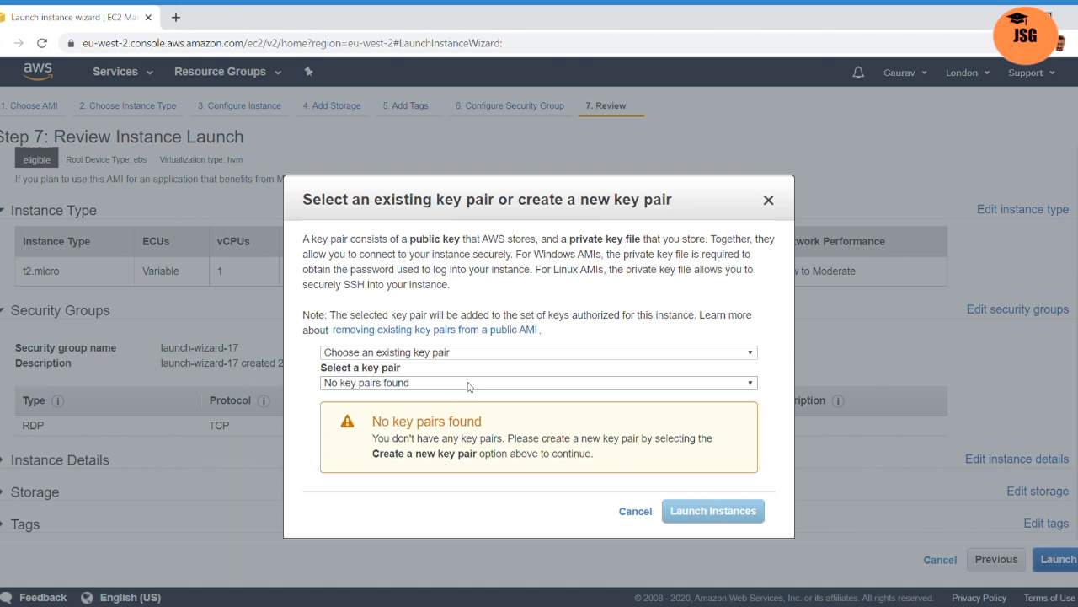
pyautogui.click(480, 354)
pyautogui.click(385, 382)
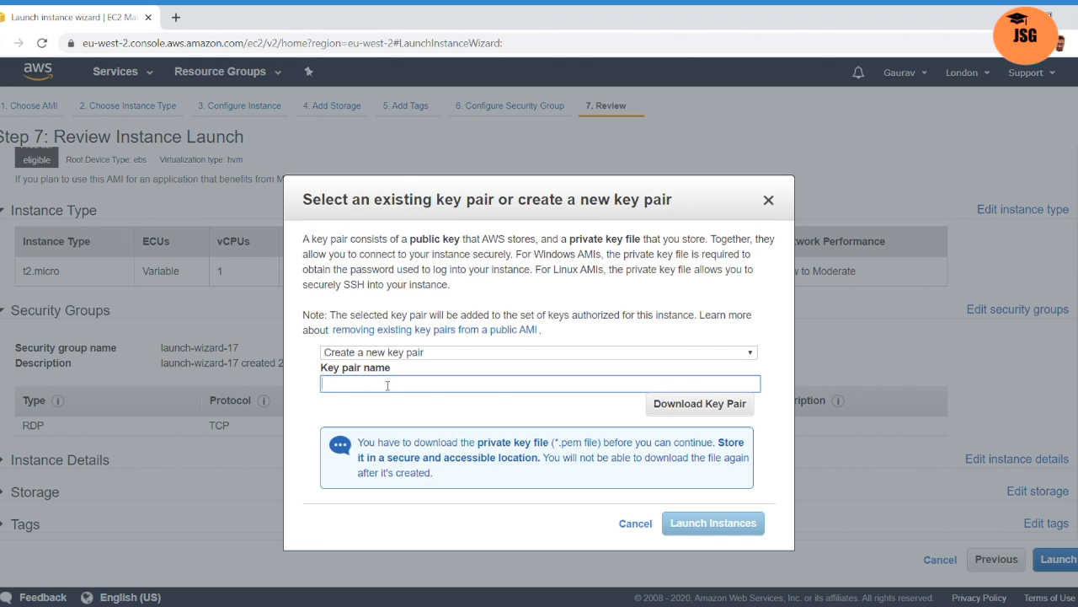
# Name the key pair myNewWindowsKeyPair and download its private key file.
pyautogui.write('mynewwindowskeypair')
pyautogui.click(408, 384)
pyautogui.press('Delete')
pyautogui.write('P')
pyautogui.press('Left')
pyautogui.press('Left')
pyautogui.press('Left')
pyautogui.press('BackSpace')
pyautogui.write('K')
pyautogui.press('BackSpace')
pyautogui.write('W')
pyautogui.press('BackSpace')
pyautogui.write('N')
pyautogui.click(699, 403)
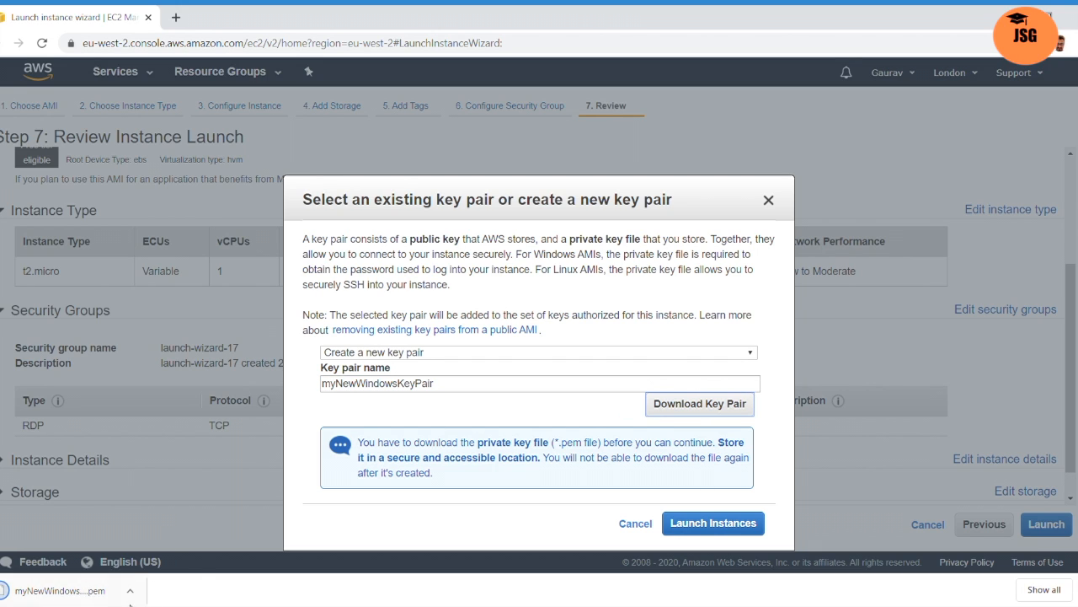
# Launch the instances with the new key pair and open the instances list.
pyautogui.click(670, 524)
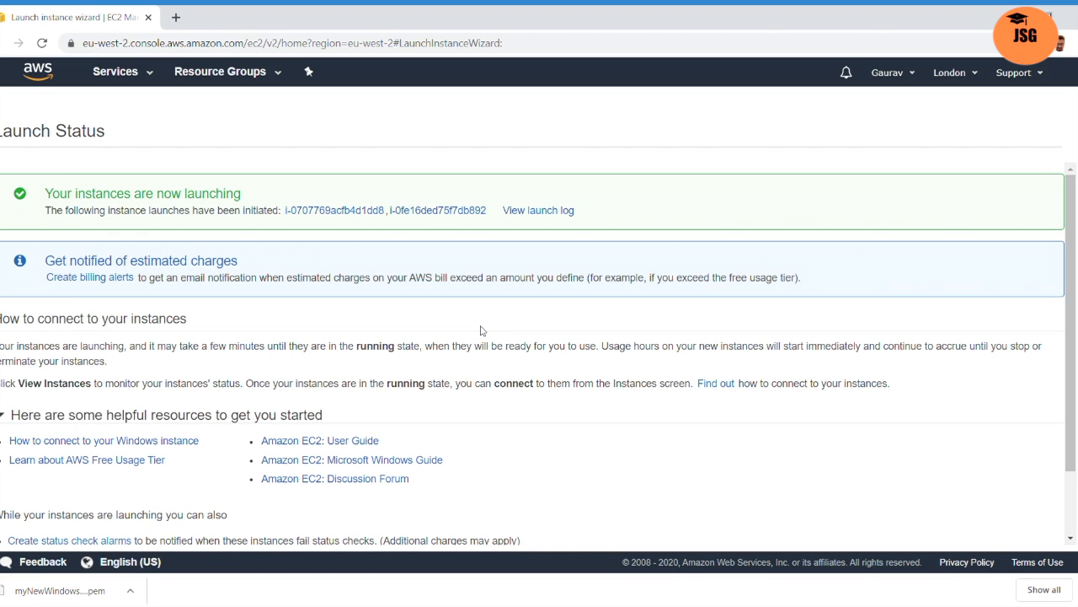
pyautogui.scroll(-2, 968, 522)
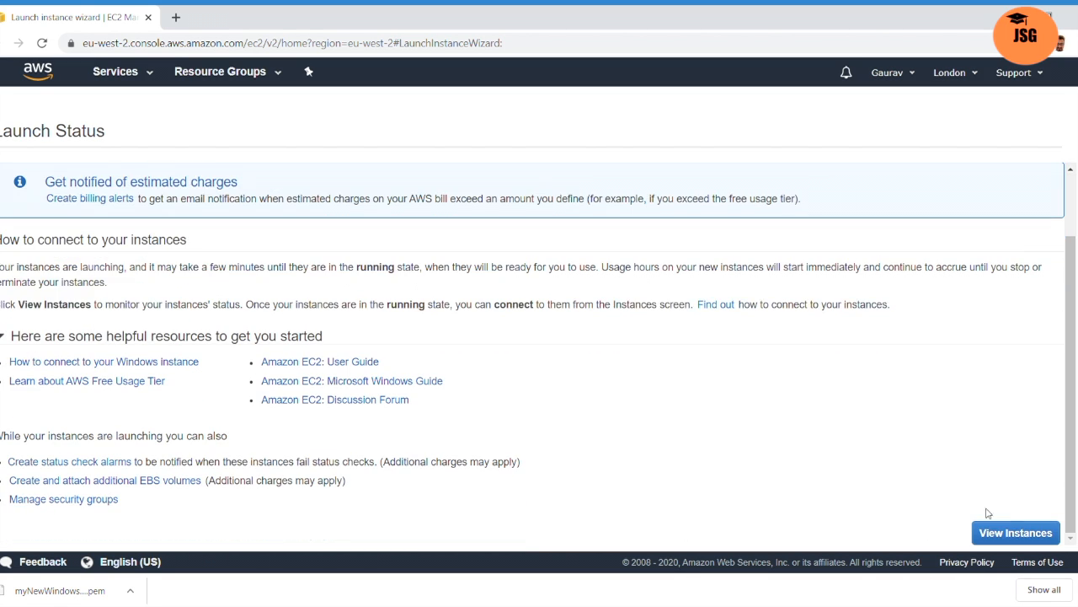
pyautogui.click(1015, 532)
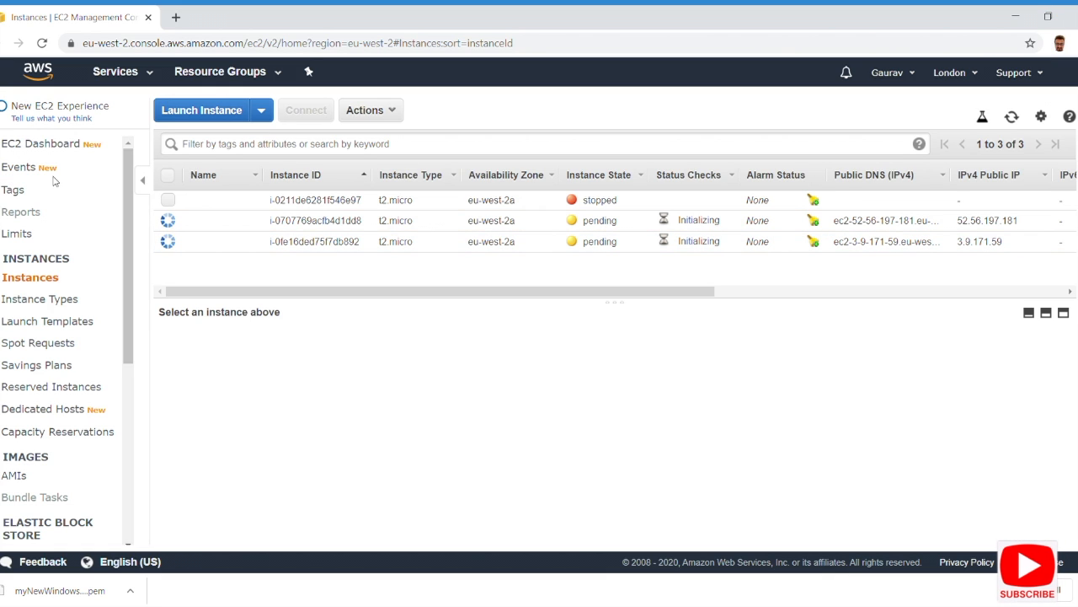
# Refresh the instances list and select only the two newly launched instances, leaving the stopped one unselected.
pyautogui.click(43, 44)
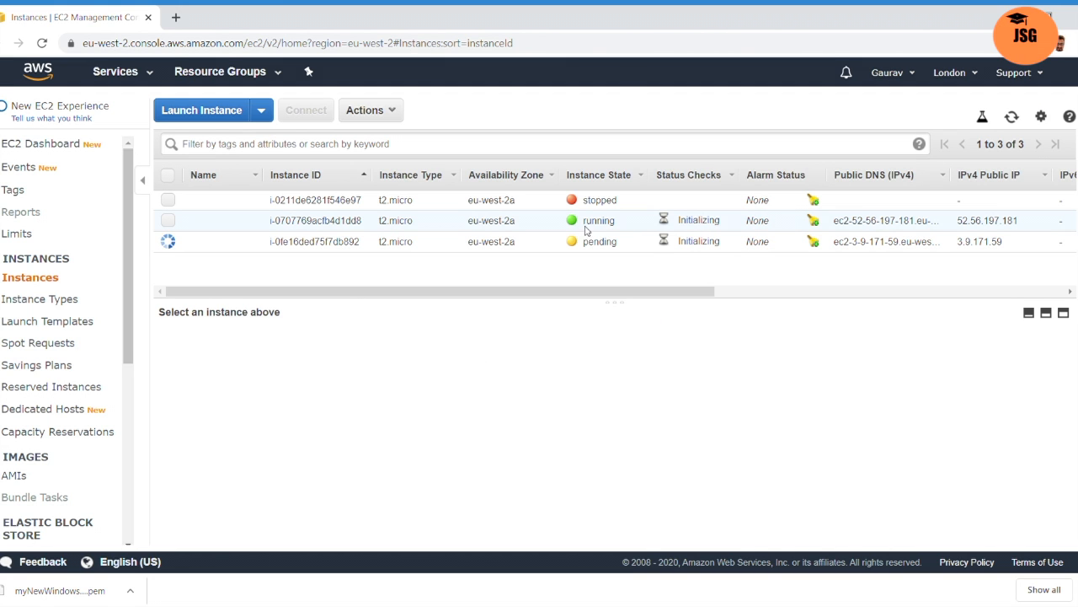
pyautogui.click(42, 46)
pyautogui.click(168, 200)
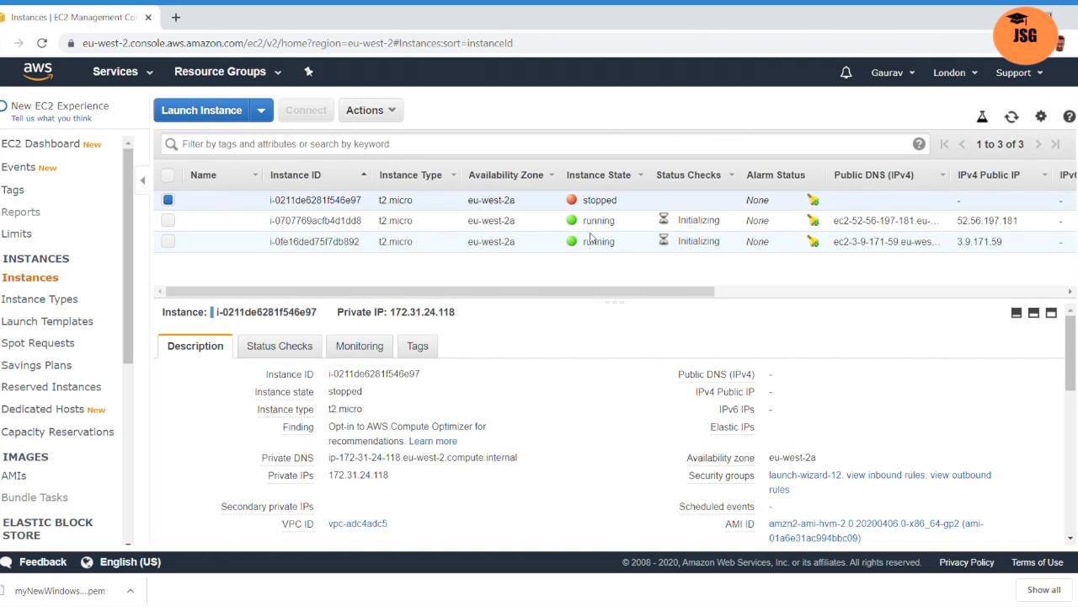
pyautogui.click(167, 221)
pyautogui.click(167, 242)
pyautogui.click(168, 201)
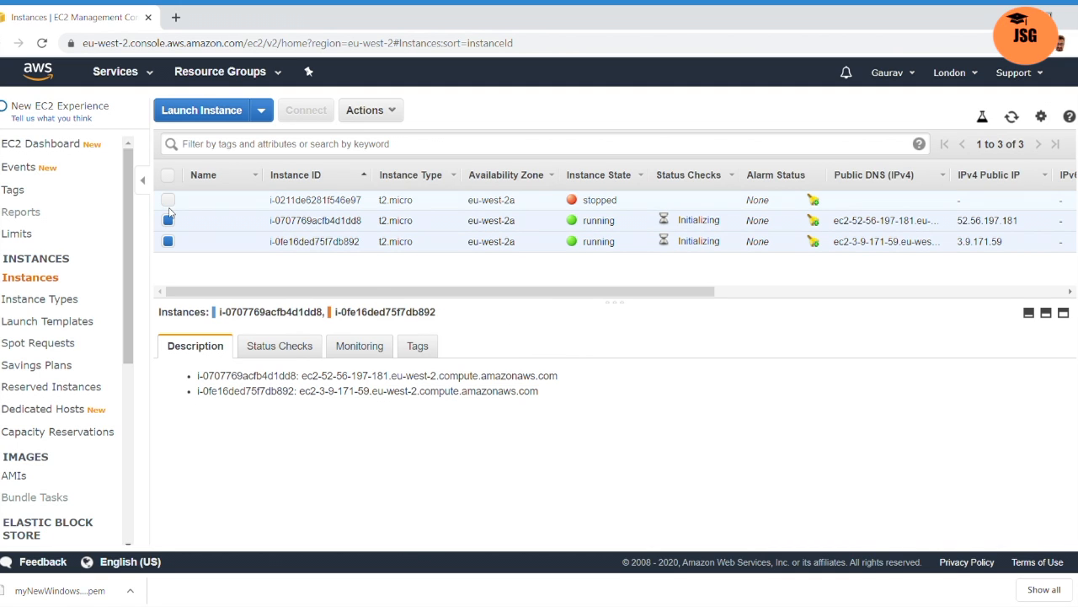